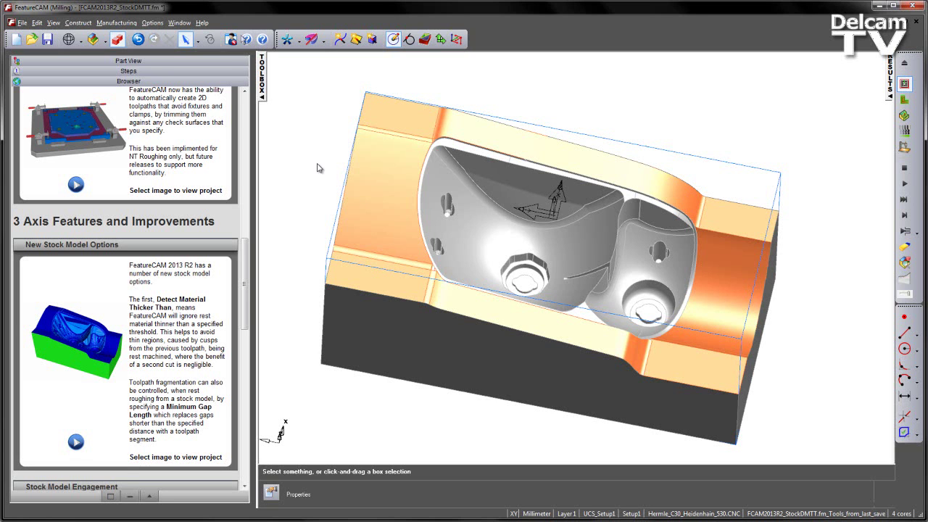
# Run a 3D simulation of the three enabled Setup1 features, inspect the machined part and clear the simulation
pyautogui.click(215, 61)
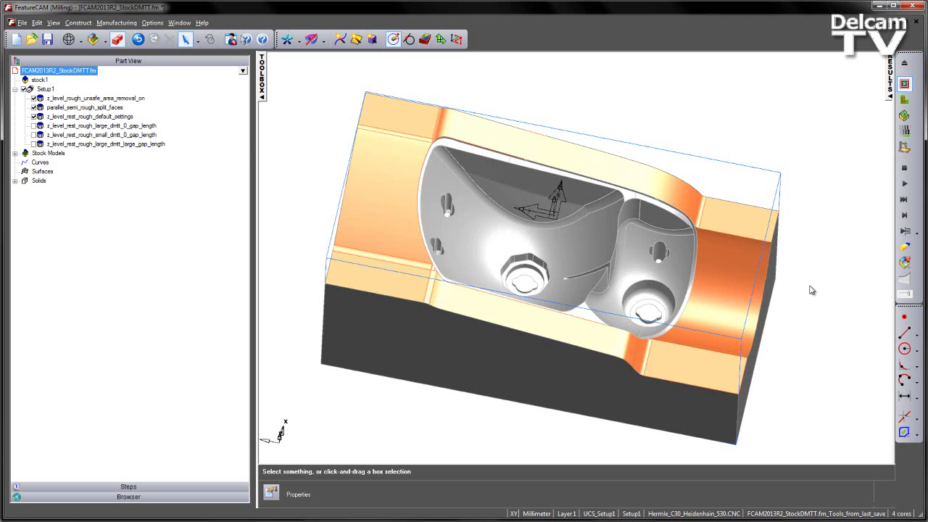
pyautogui.click(904, 115)
pyautogui.click(904, 184)
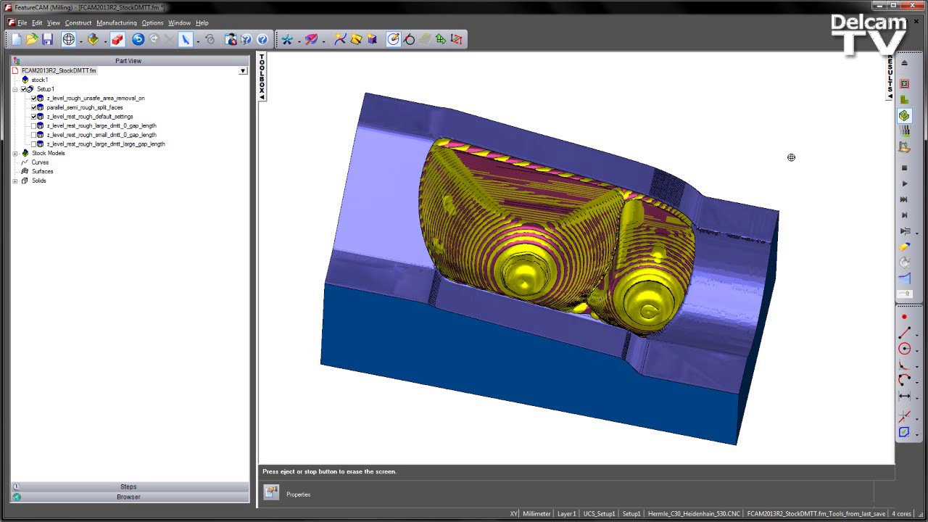
pyautogui.moveTo(619, 93)
pyautogui.mouseDown(button='middle')
pyautogui.moveTo(607, 152)
pyautogui.moveTo(611, 89)
pyautogui.mouseUp(button='middle')
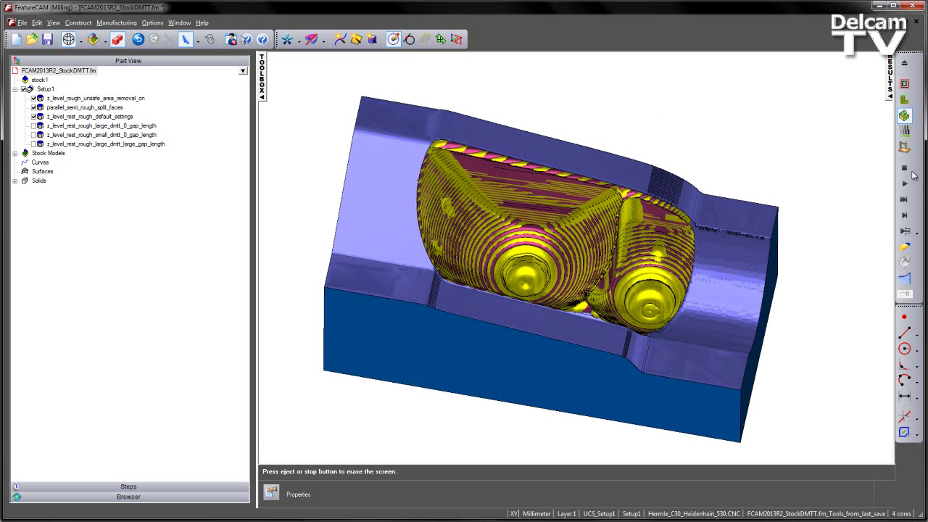
pyautogui.click(904, 167)
# Generate centerline toolpaths for all enabled operations and check the unsafe-area z level and parallel roughing entries in the operation list
pyautogui.click(904, 84)
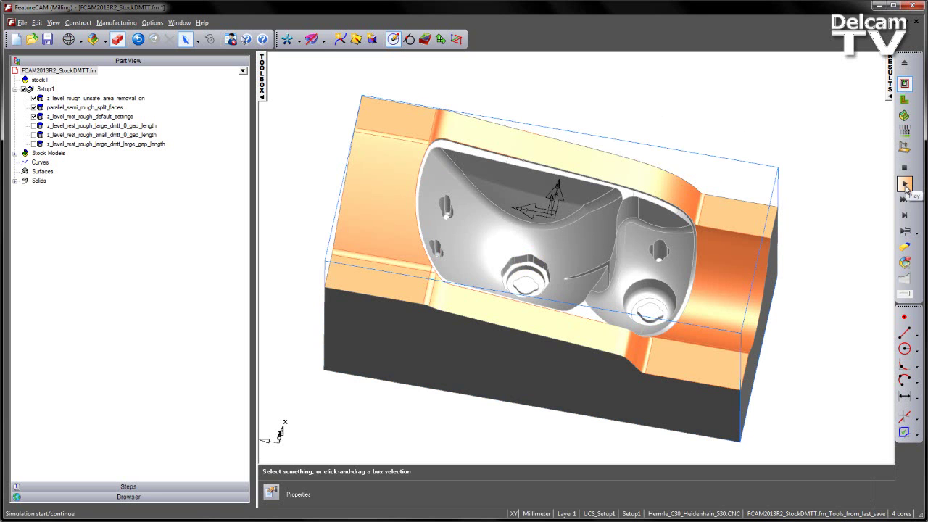
pyautogui.click(904, 199)
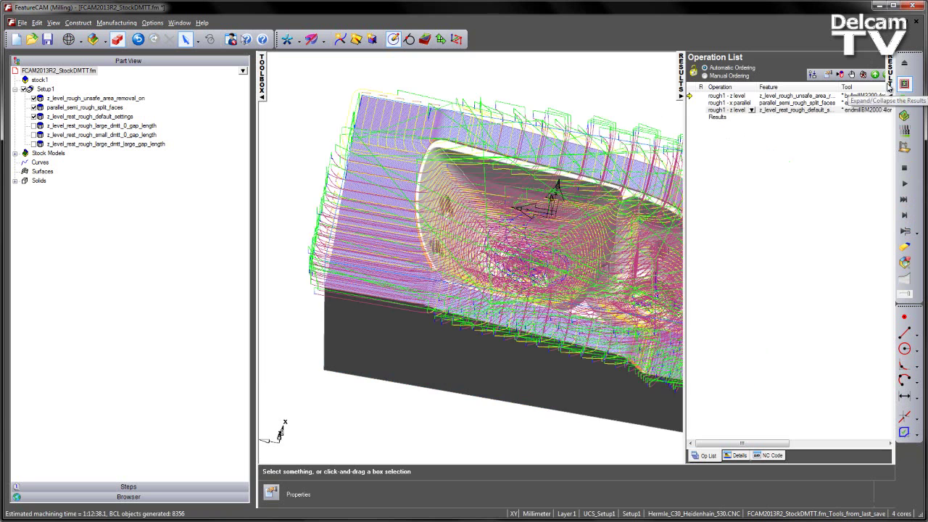
pyautogui.click(728, 97)
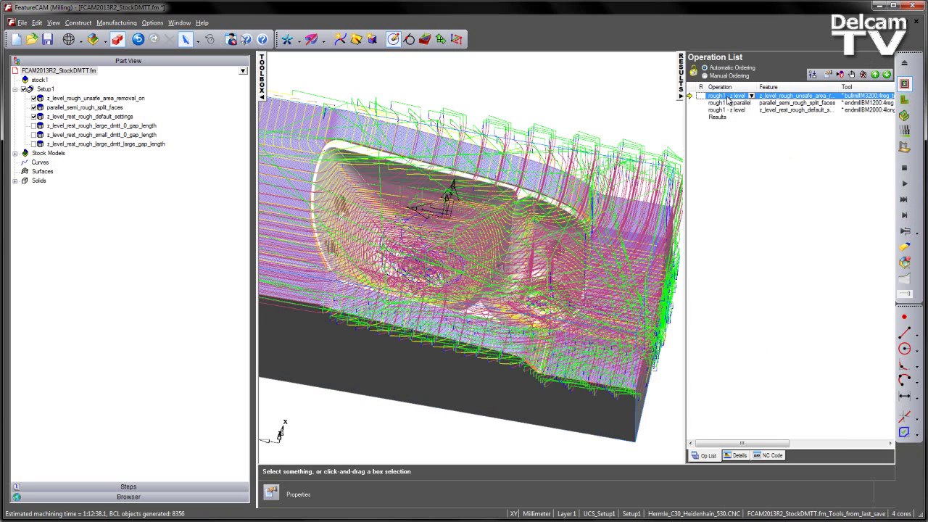
pyautogui.click(726, 103)
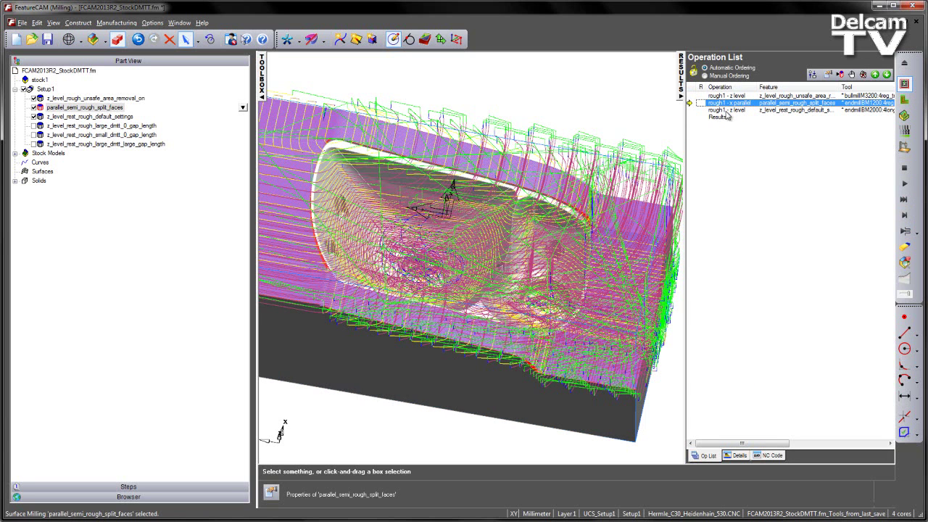
pyautogui.click(904, 167)
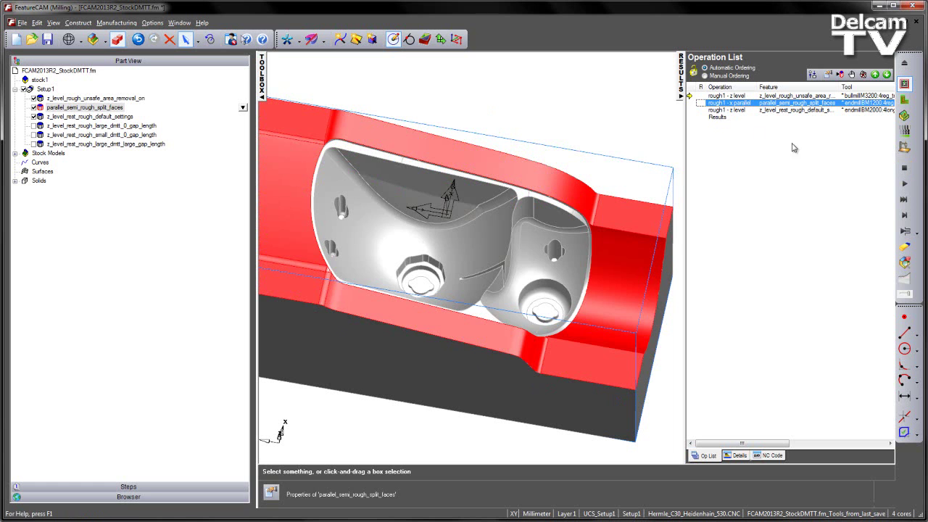
# Display only the z_level_rest_rough_default_settings toolpath, inspect it over the whole part, and clear the toolpath and selection
pyautogui.click(722, 111)
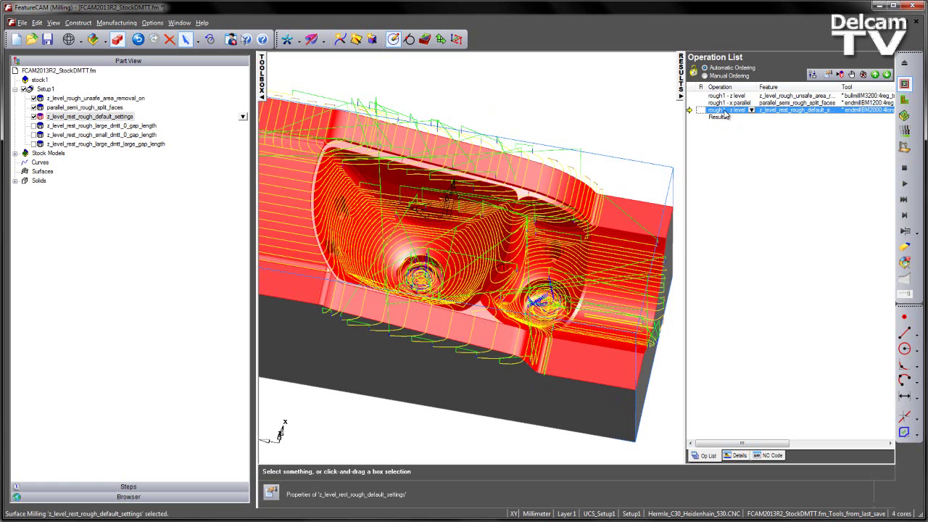
pyautogui.click(681, 85)
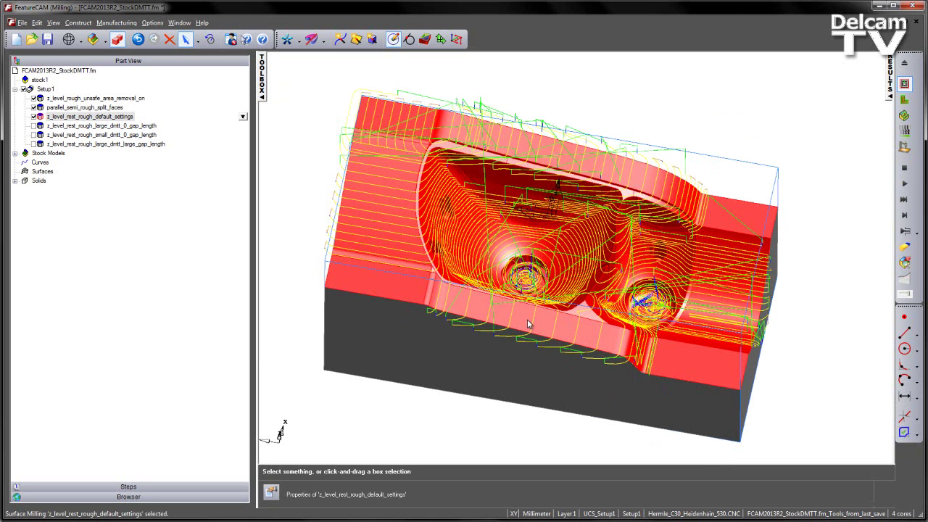
pyautogui.click(904, 167)
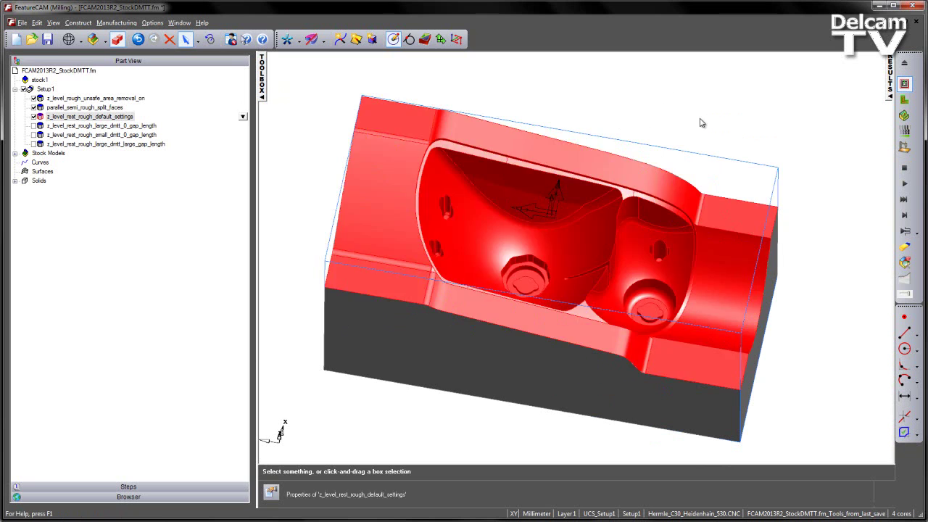
pyautogui.click(700, 123)
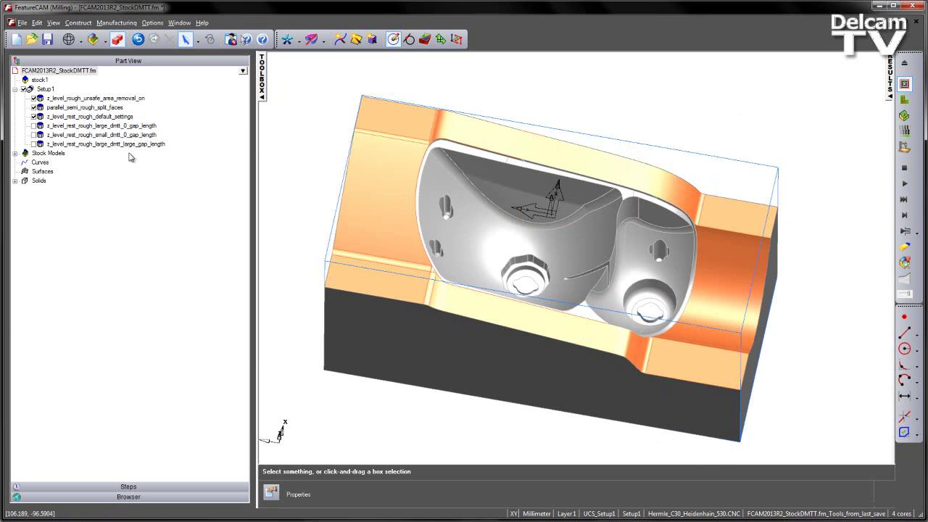
# Set the stock model operation of z_level_rest_rough_default_settings to parallel_semi_rough_split_faces
pyautogui.doubleClick(85, 116)
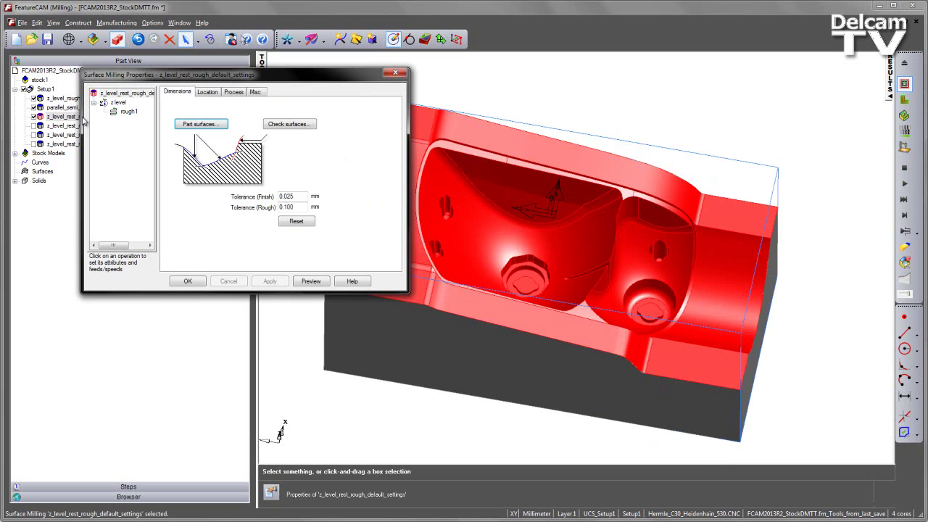
pyautogui.click(118, 103)
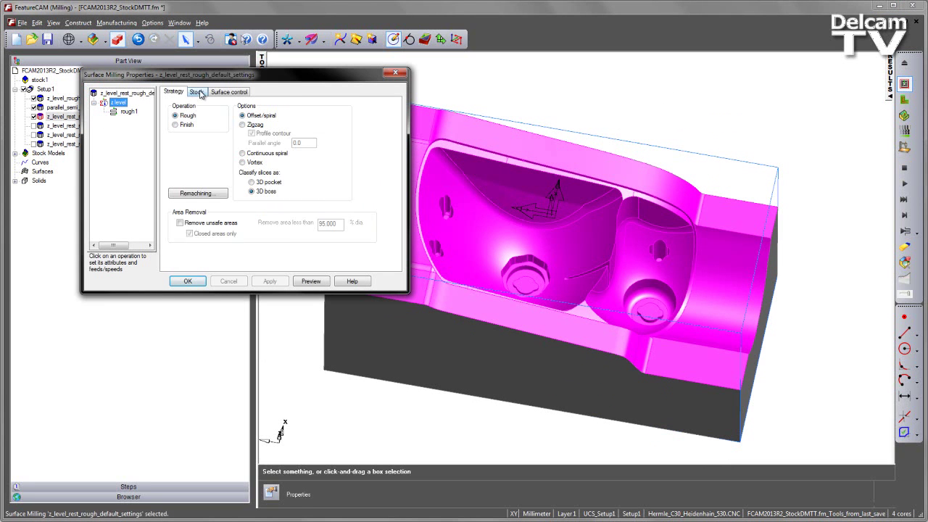
pyautogui.click(197, 94)
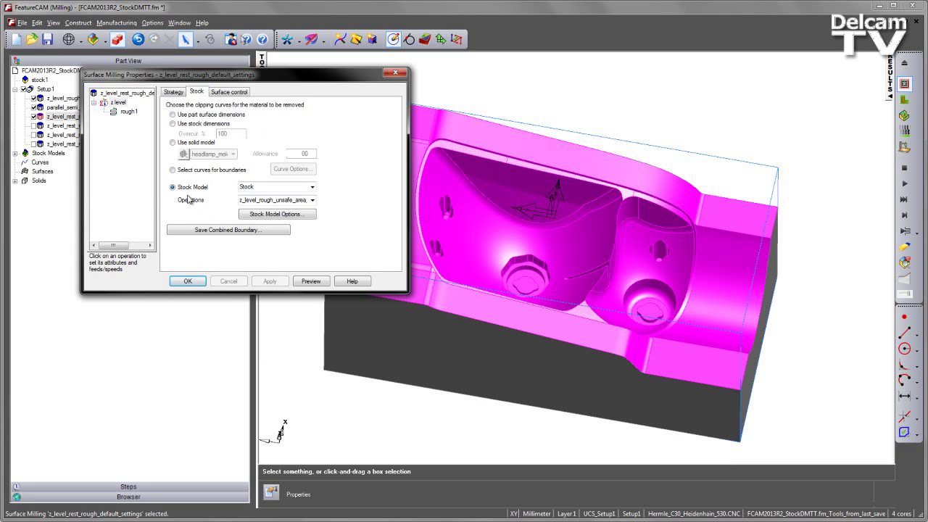
pyautogui.click(312, 200)
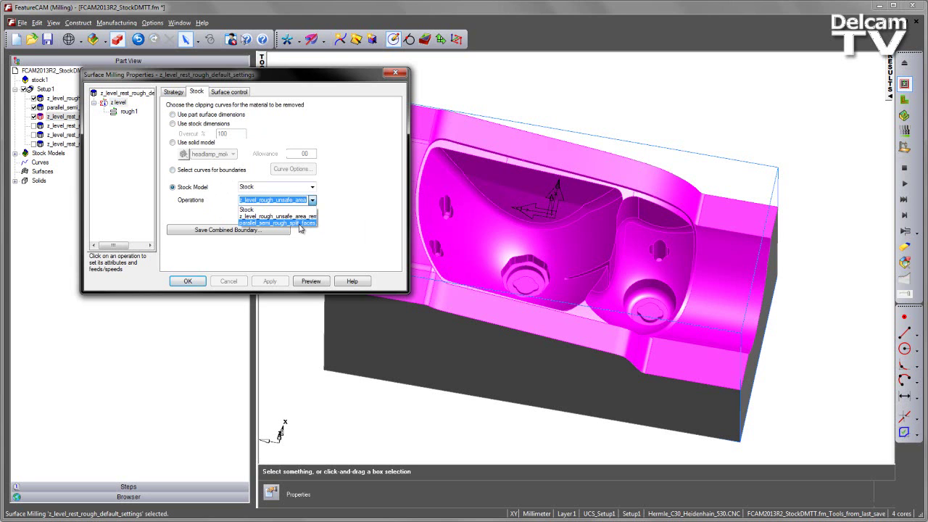
pyautogui.click(301, 224)
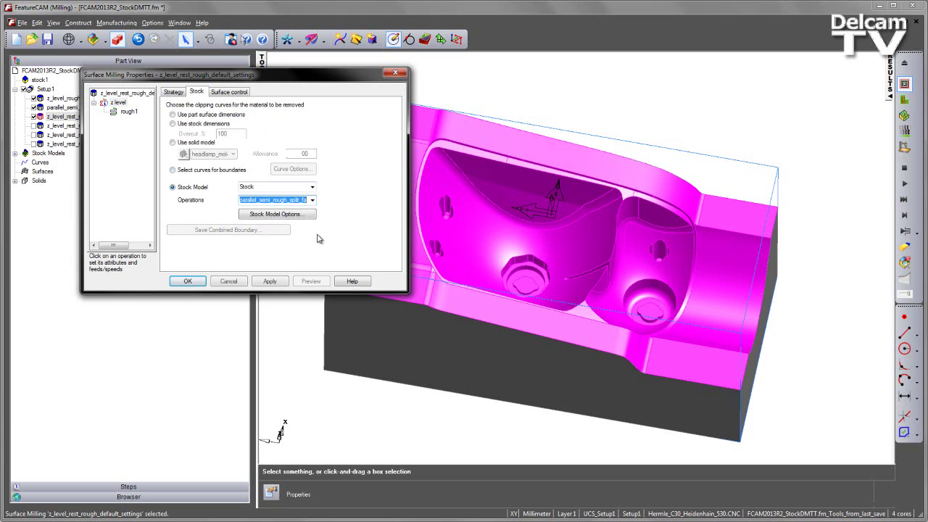
pyautogui.click(270, 281)
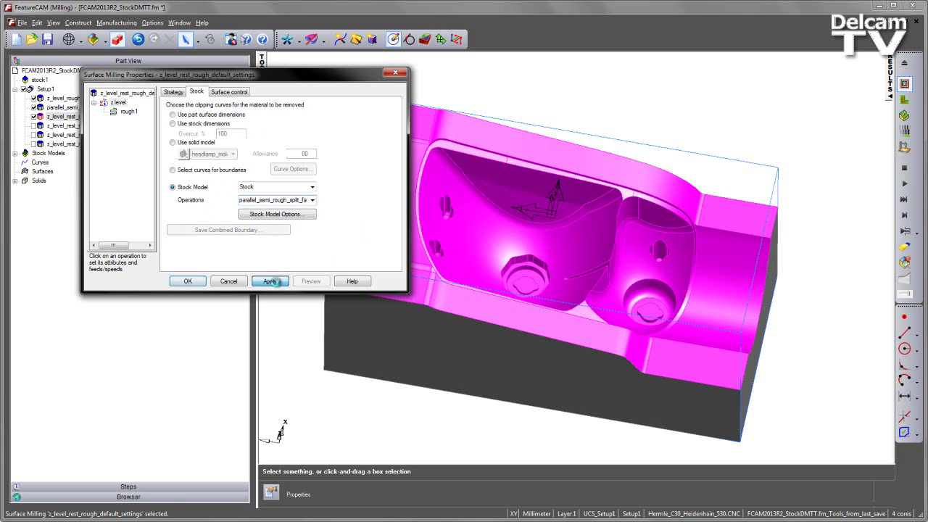
pyautogui.click(188, 282)
# Disable z_level_rough_unsafe_area_removal_on and parallel_semi_rough_split_faces, and generate the toolpath of z_level_rest_rough_default_settings alone
pyautogui.click(34, 98)
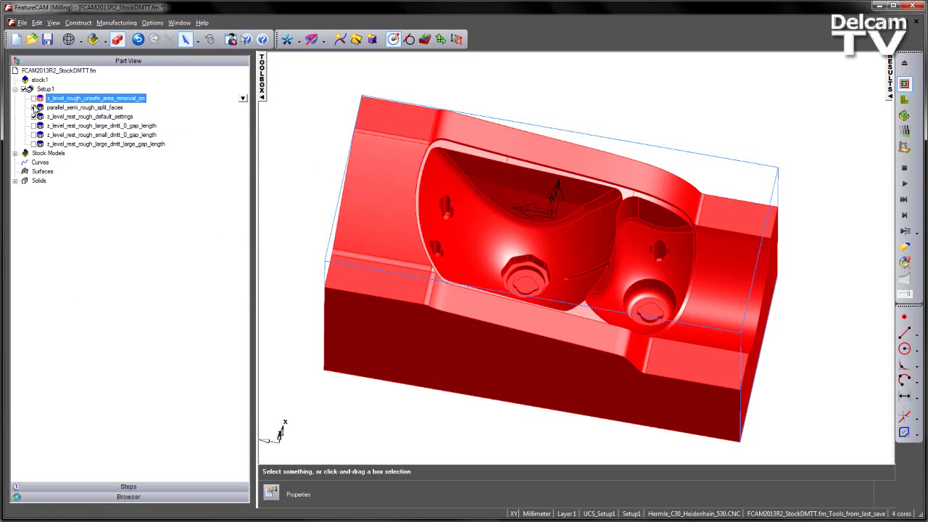
pyautogui.click(34, 107)
pyautogui.click(74, 117)
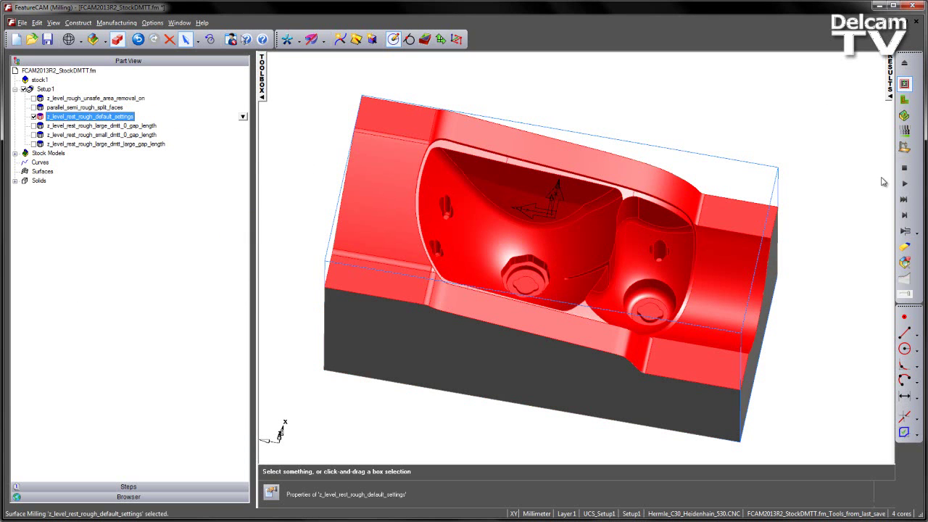
pyautogui.click(904, 183)
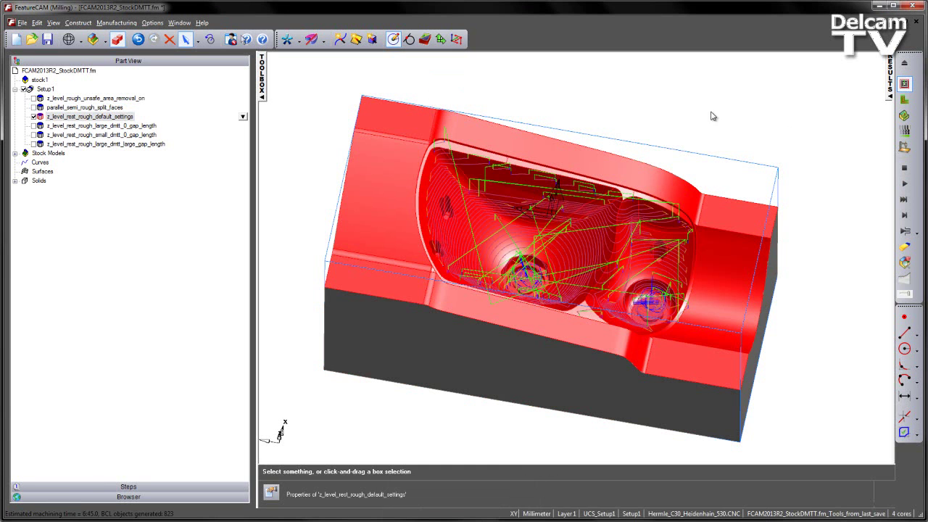
# Undo and redo the last feature move, and turn off shading to show the model in wireframe
pyautogui.click(138, 39)
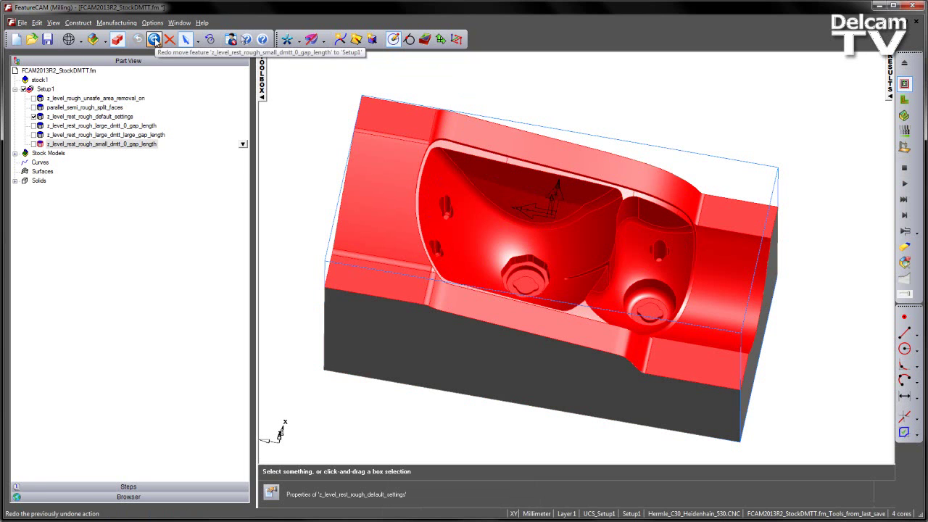
pyautogui.click(154, 41)
pyautogui.click(117, 40)
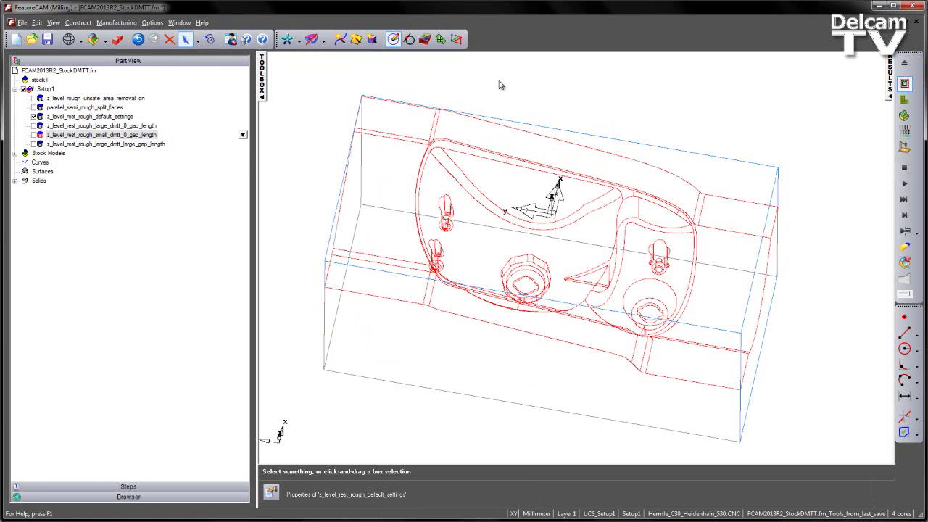
# Simulate the default-settings rest roughing toolpath on the wireframe model, examine it from several angles and clear it
pyautogui.click(905, 184)
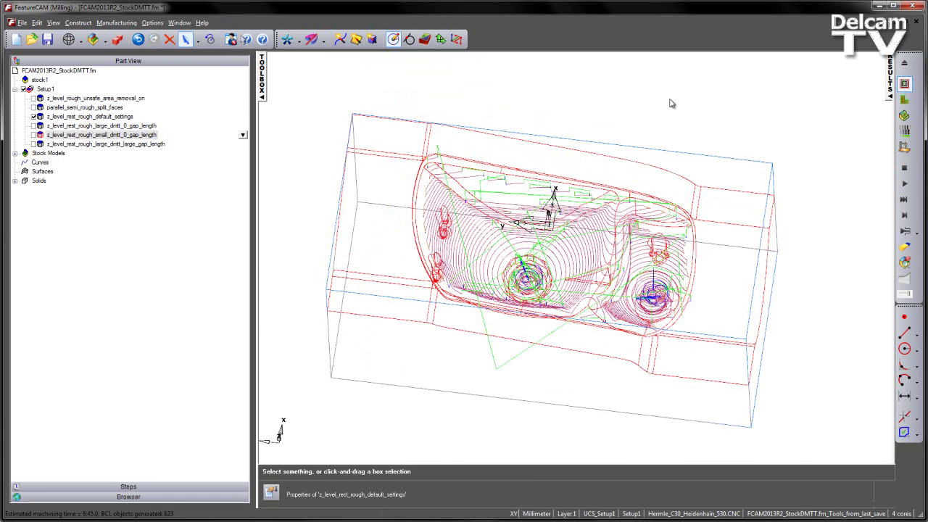
pyautogui.scroll(2, 673, 160)
pyautogui.moveTo(673, 162); pyautogui.dragTo(676, 142, button='middle')
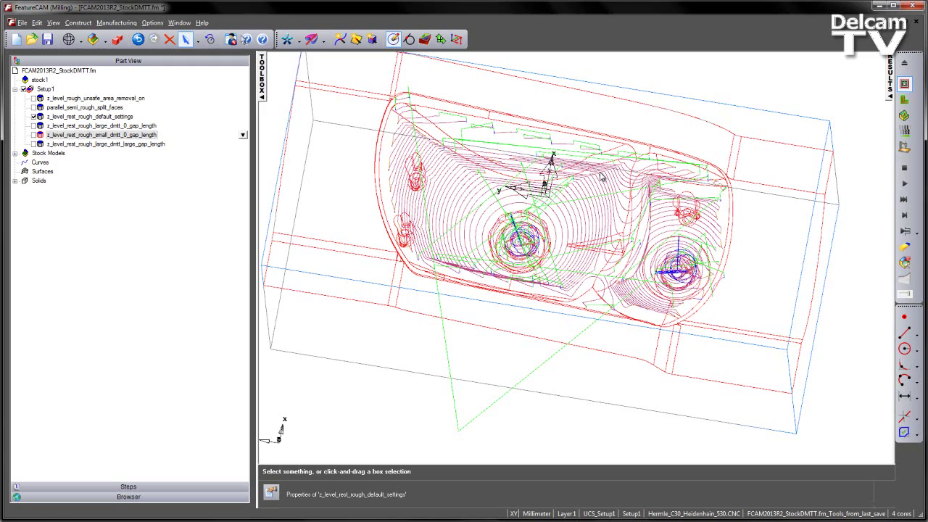
pyautogui.moveTo(576, 181); pyautogui.dragTo(580, 131, button='middle')
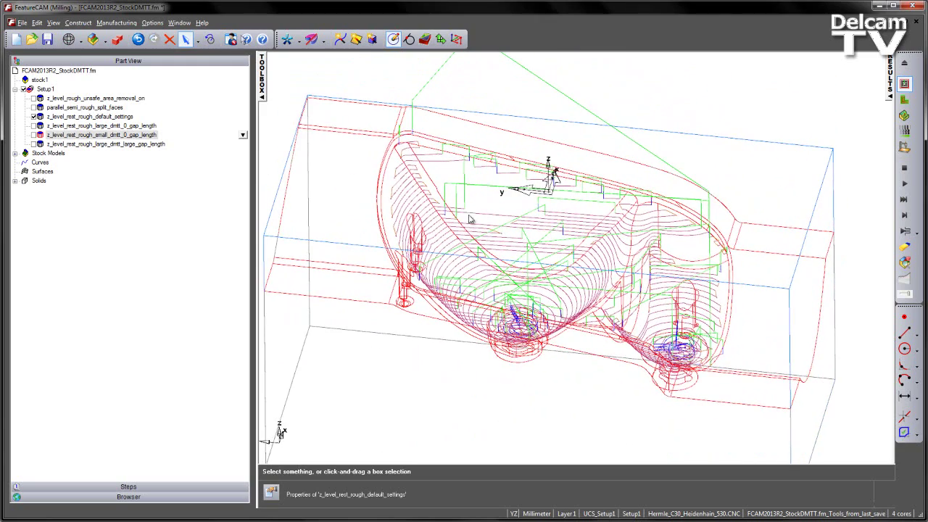
pyautogui.moveTo(611, 258); pyautogui.dragTo(527, 174, button='middle')
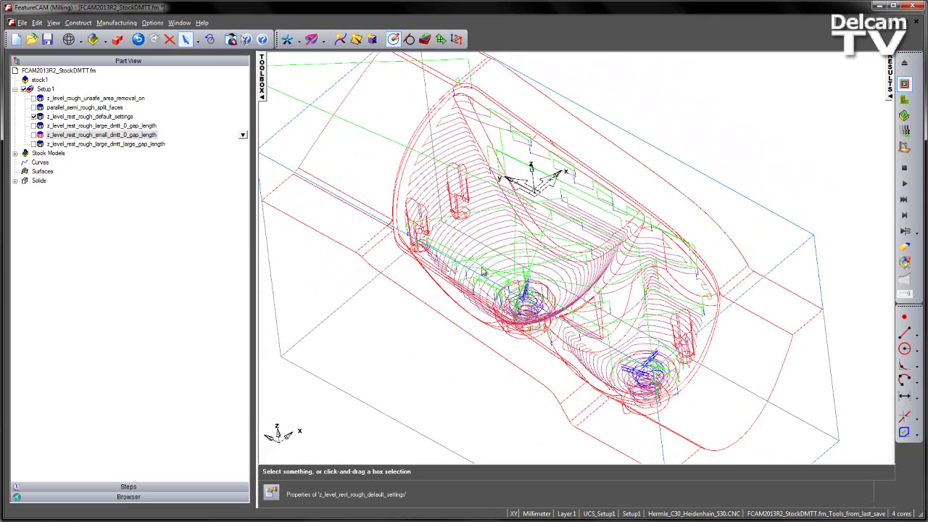
pyautogui.moveTo(429, 239); pyautogui.dragTo(533, 310, button='middle')
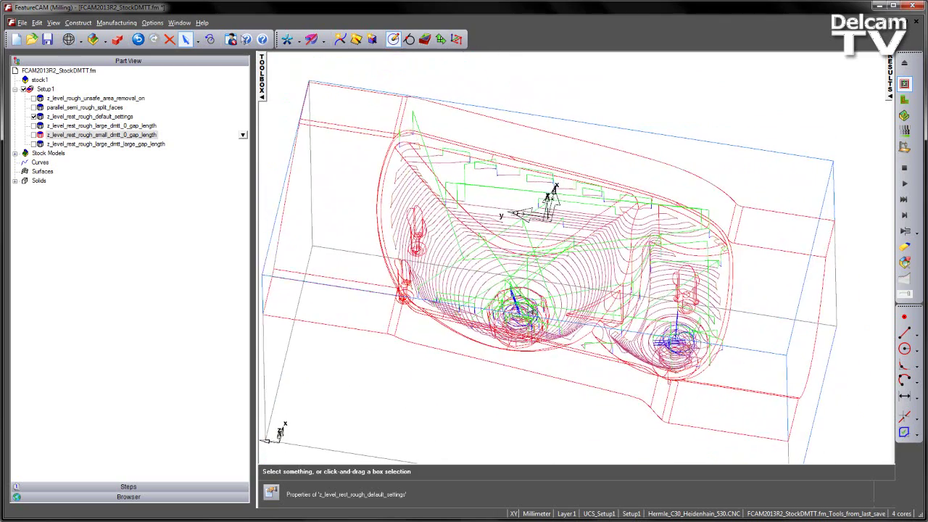
pyautogui.click(904, 64)
# Open the stock model options for the z level operation of z_level_rest_rough_default_settings
pyautogui.doubleClick(104, 118)
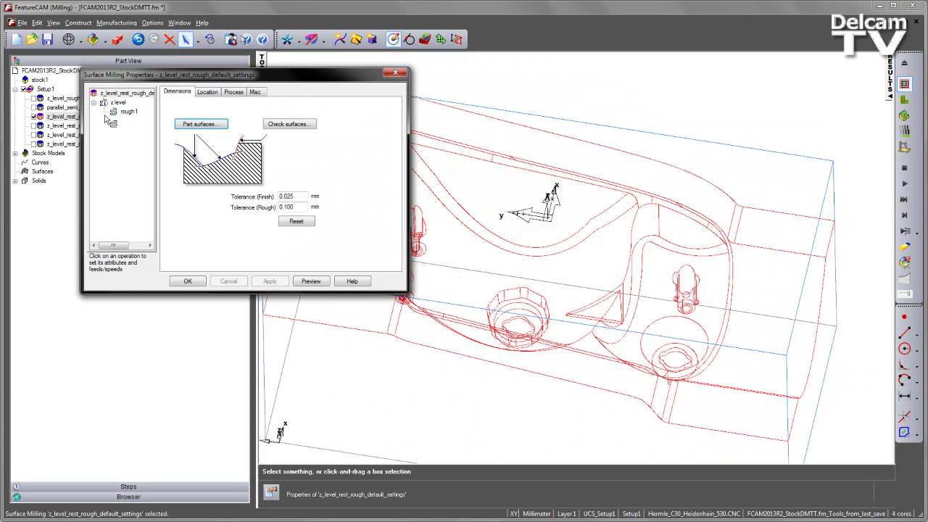
pyautogui.click(117, 102)
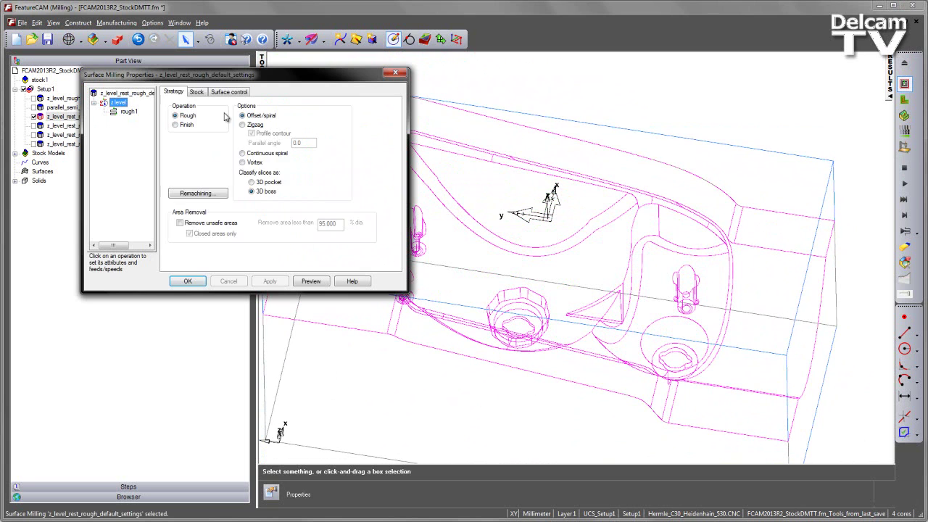
pyautogui.click(198, 92)
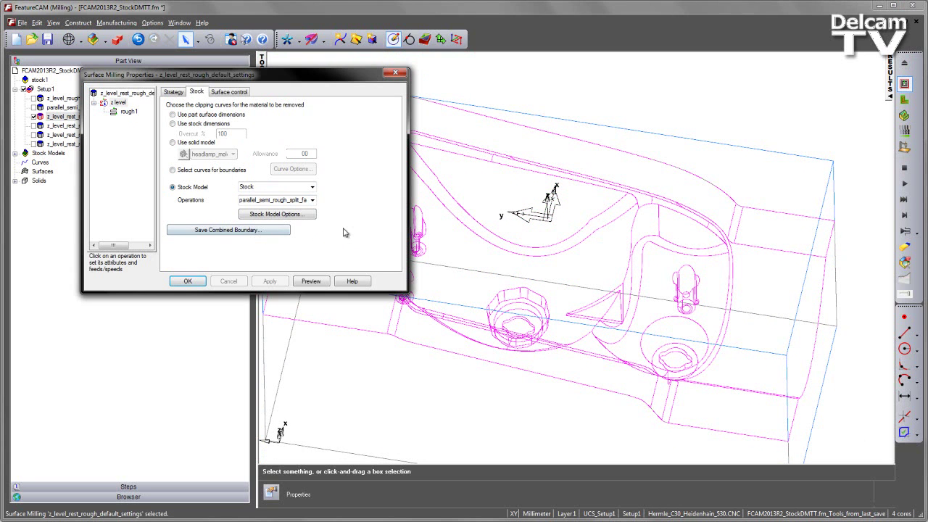
pyautogui.click(302, 215)
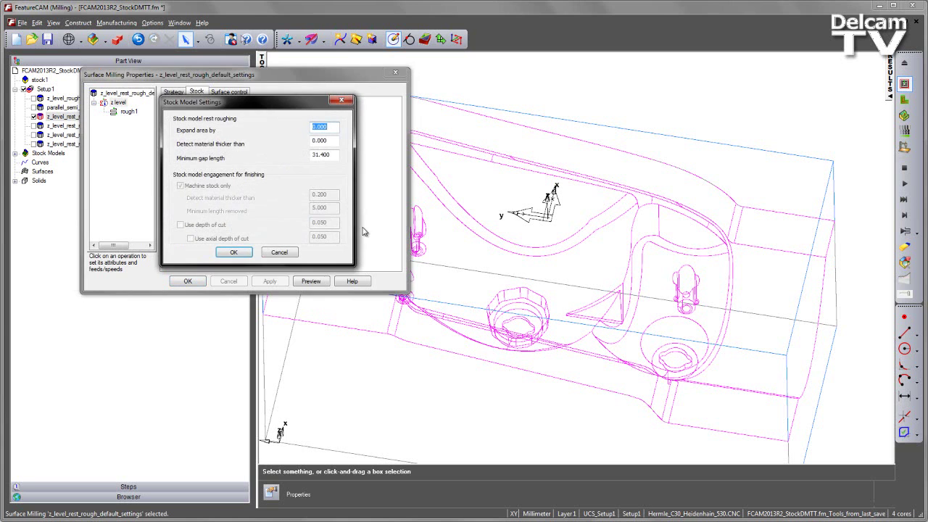
# Examine the Expand area by and Detect material thicker than settings for rest roughing, and close the feature properties without changing them
pyautogui.click(335, 128)
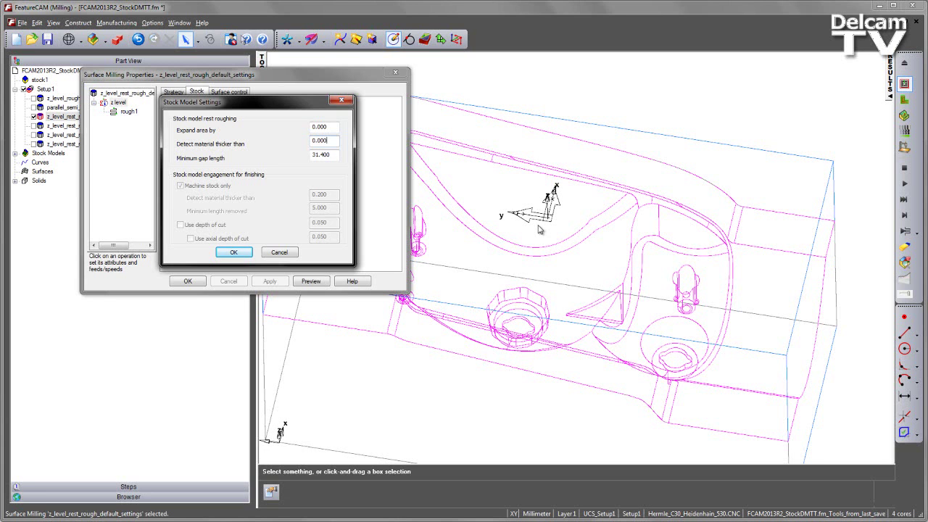
pyautogui.moveTo(330, 130); pyautogui.dragTo(287, 129)
pyautogui.press('Tab')
pyautogui.hotkey('shift', 'Tab')
pyautogui.click(337, 142)
pyautogui.moveTo(336, 141); pyautogui.dragTo(306, 145)
pyautogui.hotkey('shift', 'Tab')
pyautogui.press('Tab')
pyautogui.click(286, 253)
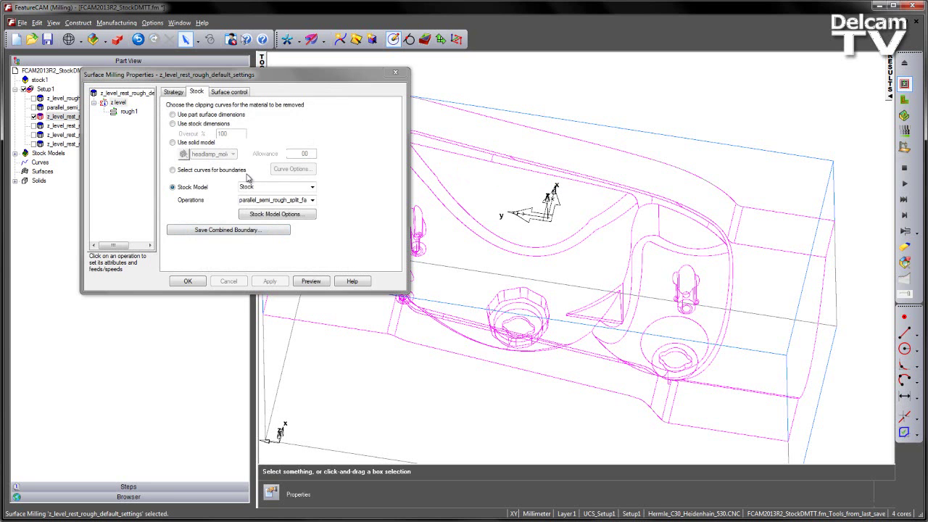
pyautogui.click(190, 281)
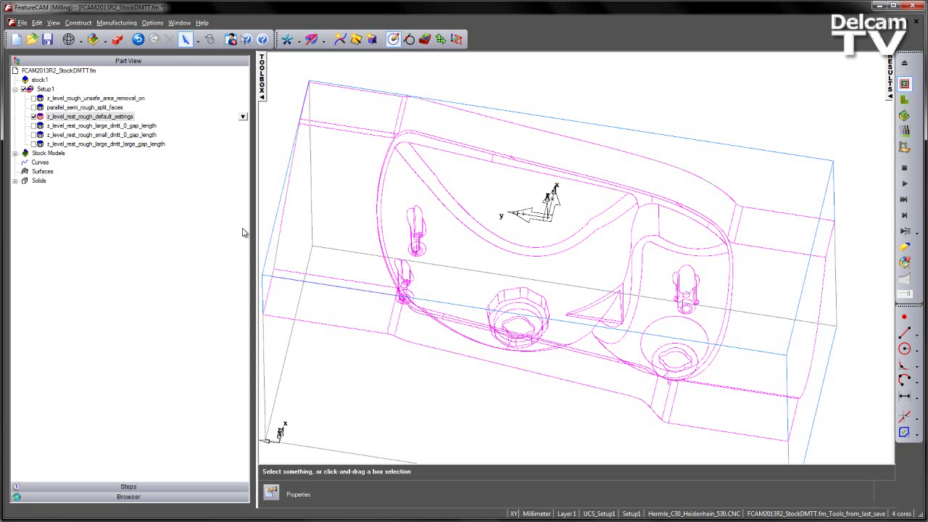
# Activate z_level_rest_rough_large_dmtt_0_gap_length in place of the default-settings feature and open its z level stock model options
pyautogui.click(81, 128)
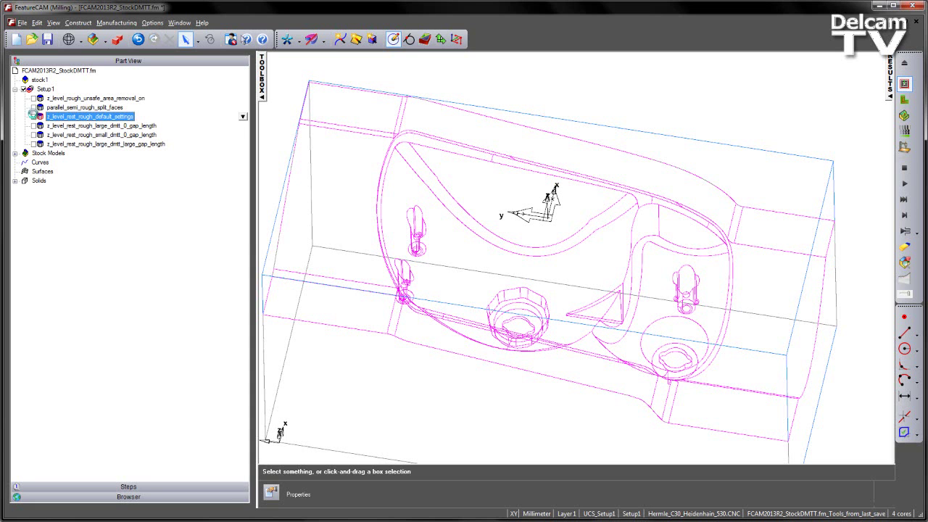
pyautogui.doubleClick(80, 128)
pyautogui.click(118, 103)
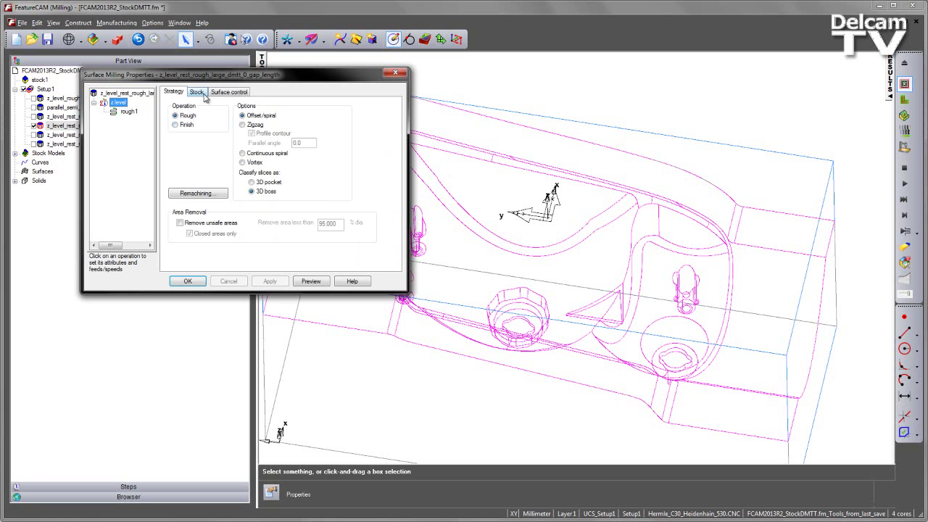
pyautogui.click(196, 92)
pyautogui.click(307, 222)
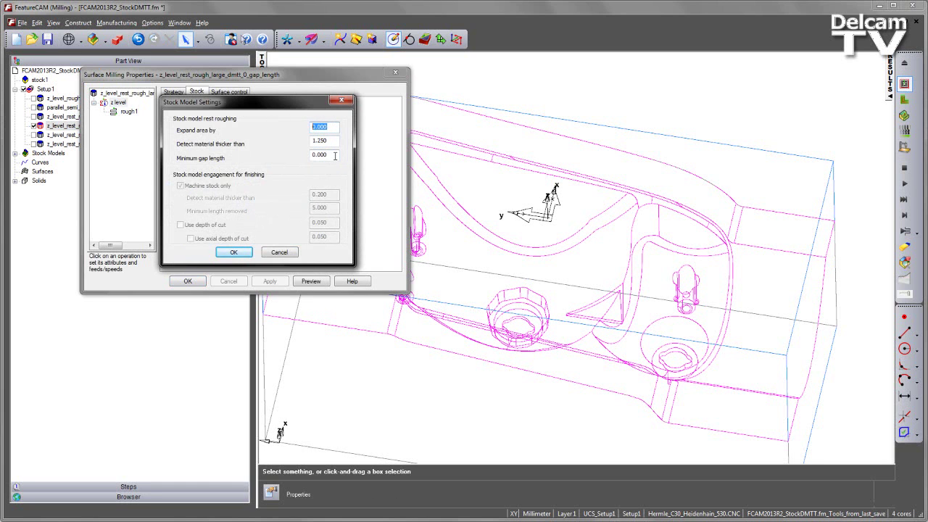
# Examine the Minimum gap length and Detect material thicker than settings of the large-threshold feature, and cancel the stock model settings
pyautogui.doubleClick(335, 155)
pyautogui.doubleClick(335, 140)
pyautogui.write('1.250')
pyautogui.click(280, 256)
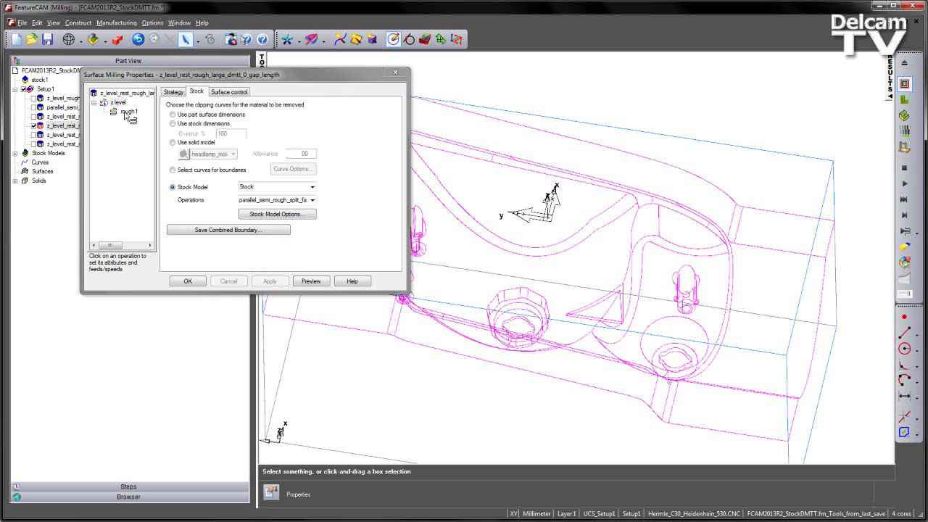
# Check the finish allowance among the milling attributes of the rough1 operation, and close the feature properties
pyautogui.click(129, 113)
pyautogui.click(216, 94)
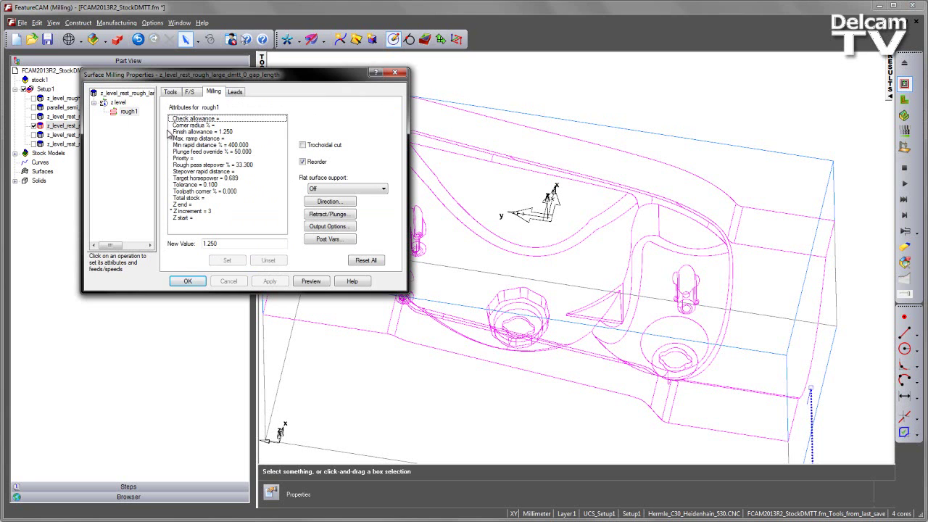
pyautogui.click(395, 73)
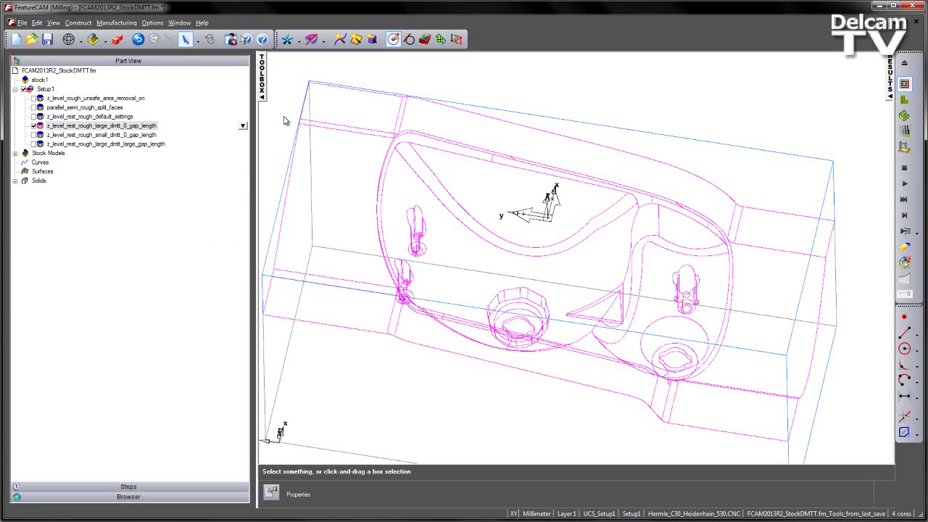
# Simulate the rest roughing toolpath of the large-threshold, zero-gap feature, examine it from another angle and clear it
pyautogui.click(904, 184)
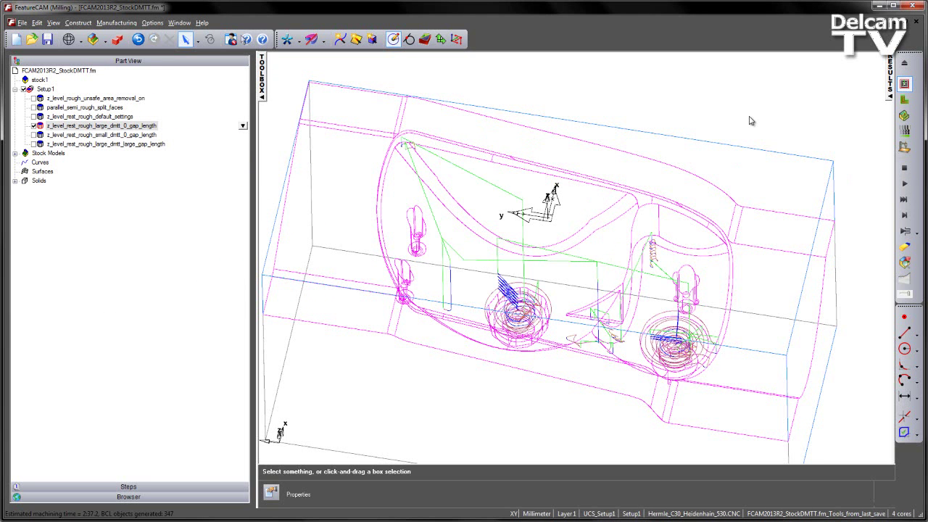
pyautogui.moveTo(619, 104); pyautogui.dragTo(621, 136, button='middle')
pyautogui.moveTo(575, 246)
pyautogui.mouseDown(button='middle')
pyautogui.moveTo(567, 201)
pyautogui.moveTo(558, 254)
pyautogui.mouseUp(button='middle')
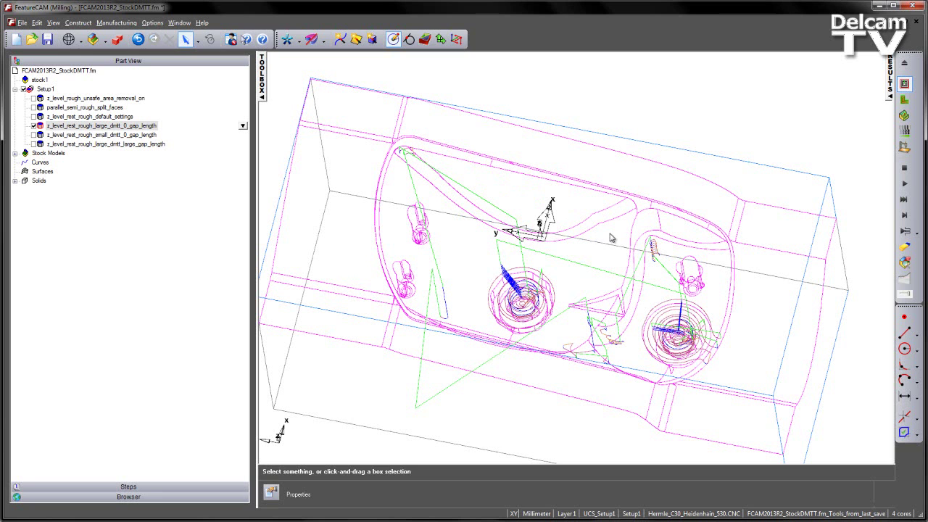
pyautogui.click(905, 64)
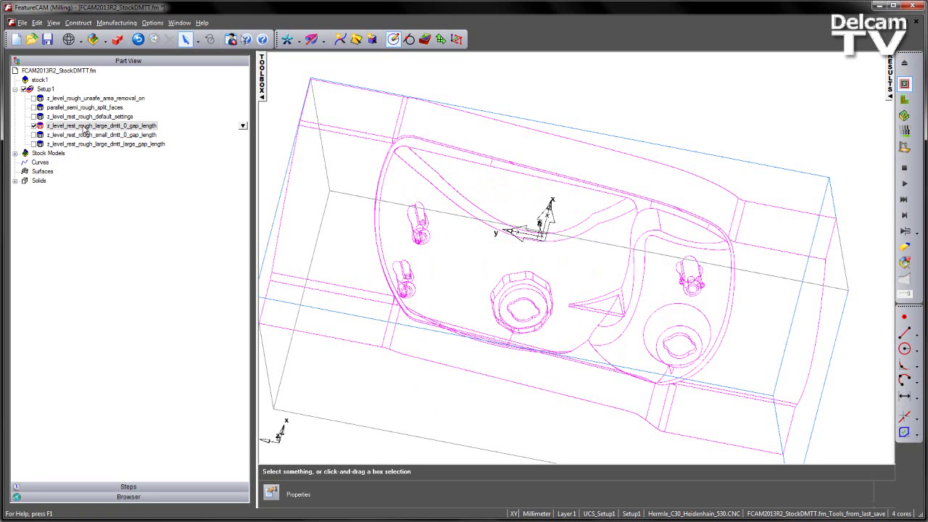
# Deactivate the large-threshold feature, activate z_level_rest_rough_small_dmtt_0_gap_length and open its z level stock model options
pyautogui.click(32, 127)
pyautogui.click(34, 135)
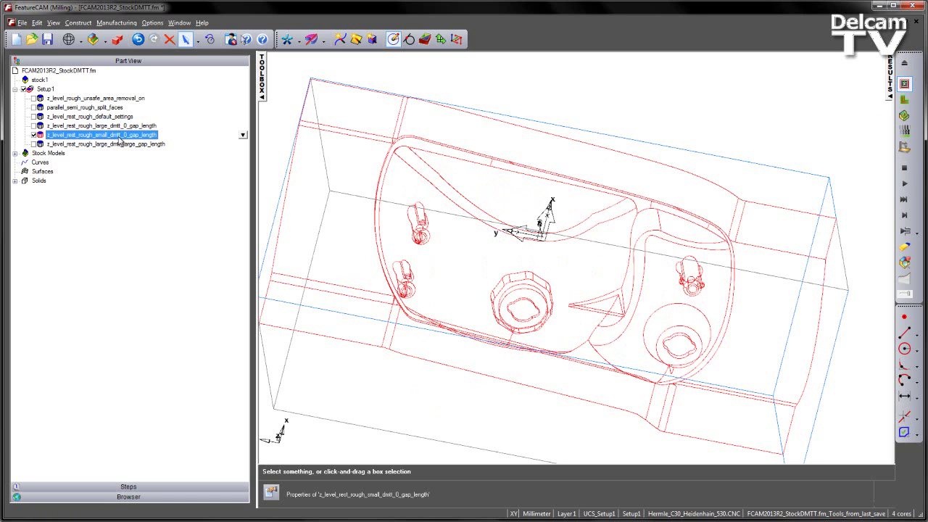
pyautogui.doubleClick(116, 140)
pyautogui.click(118, 102)
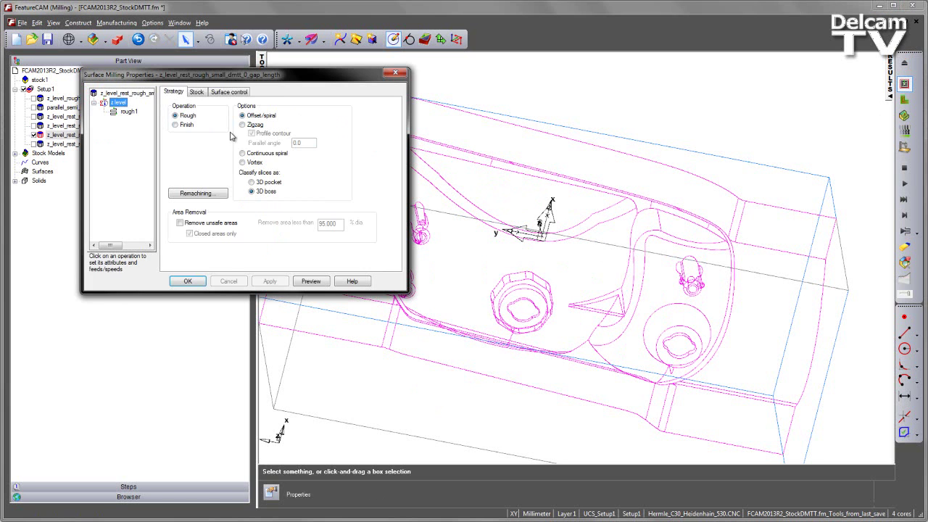
pyautogui.click(196, 92)
pyautogui.click(263, 219)
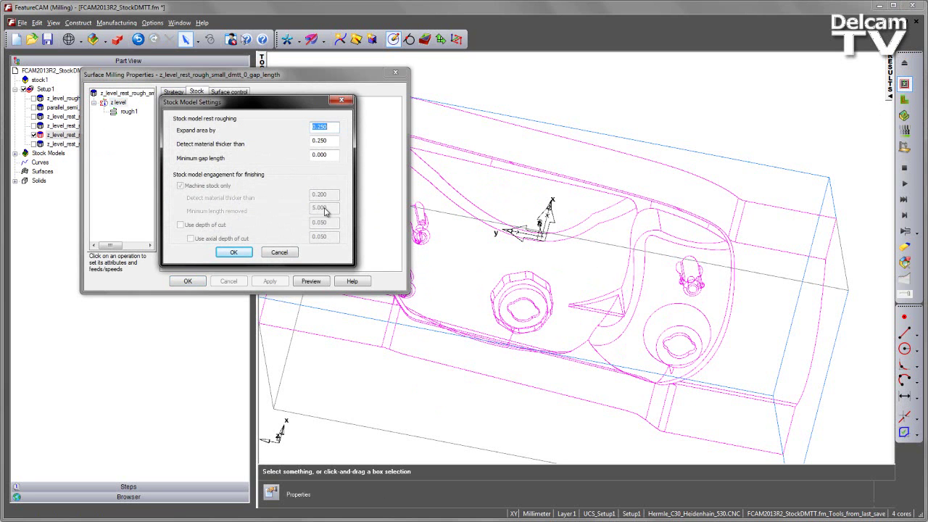
# Examine the Expand area by and Detect material thicker than settings of the small-threshold feature, and close its properties without changes
pyautogui.press('Tab')
pyautogui.moveTo(330, 126); pyautogui.dragTo(295, 133)
pyautogui.click(279, 253)
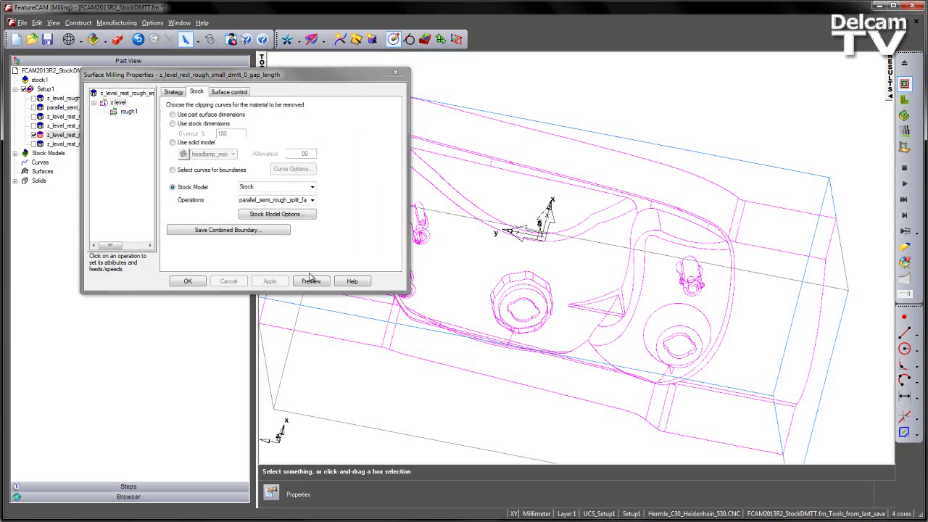
pyautogui.click(188, 281)
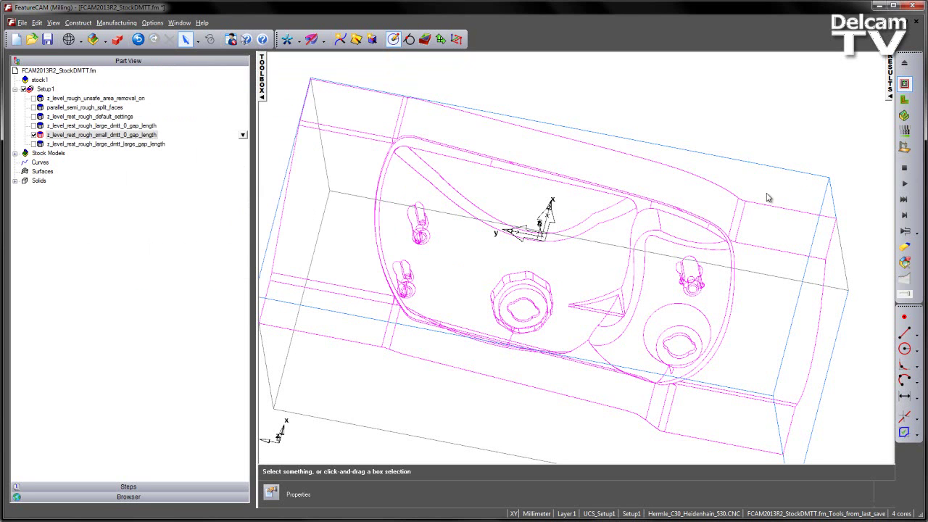
# Simulate the toolpath of the small-threshold, zero-gap feature and examine its fragmented cutting moves up close from several angles
pyautogui.click(905, 185)
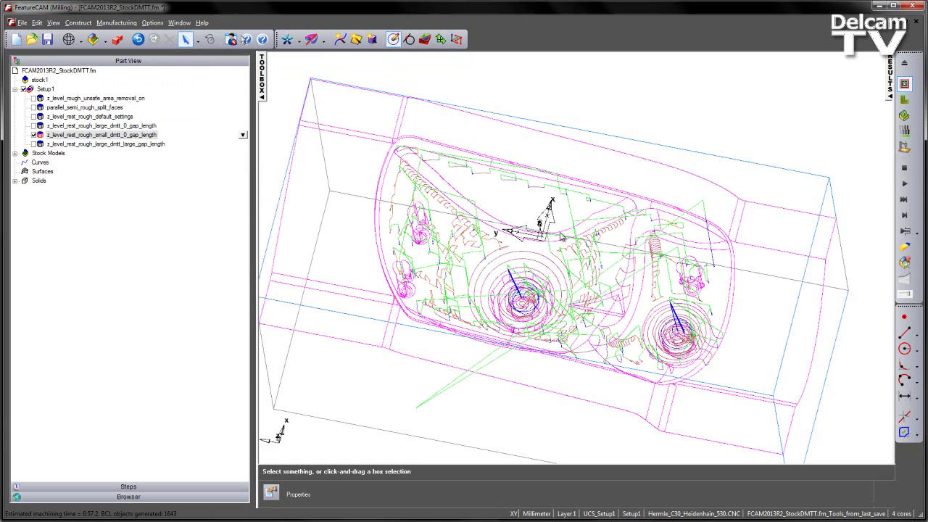
pyautogui.moveTo(451, 237); pyautogui.dragTo(451, 174, button='middle')
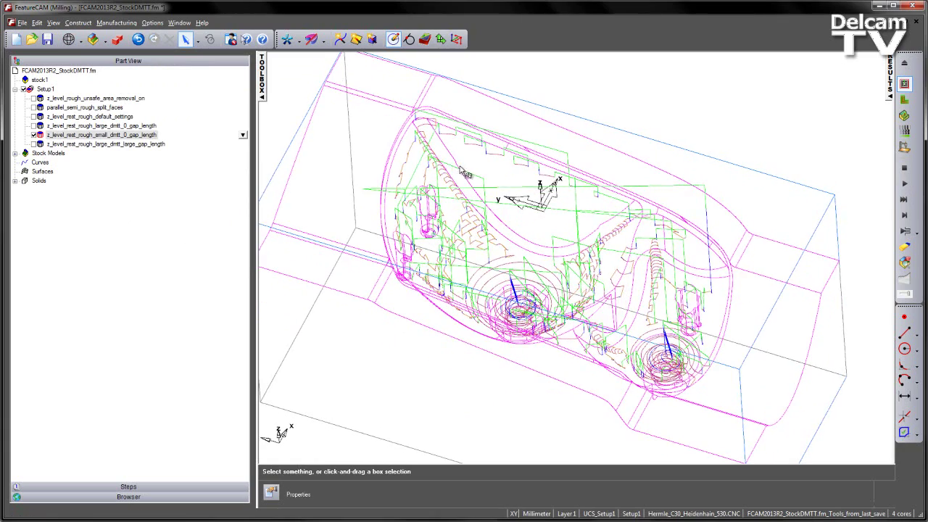
pyautogui.scroll(3, 517, 141)
pyautogui.scroll(2, 519, 152)
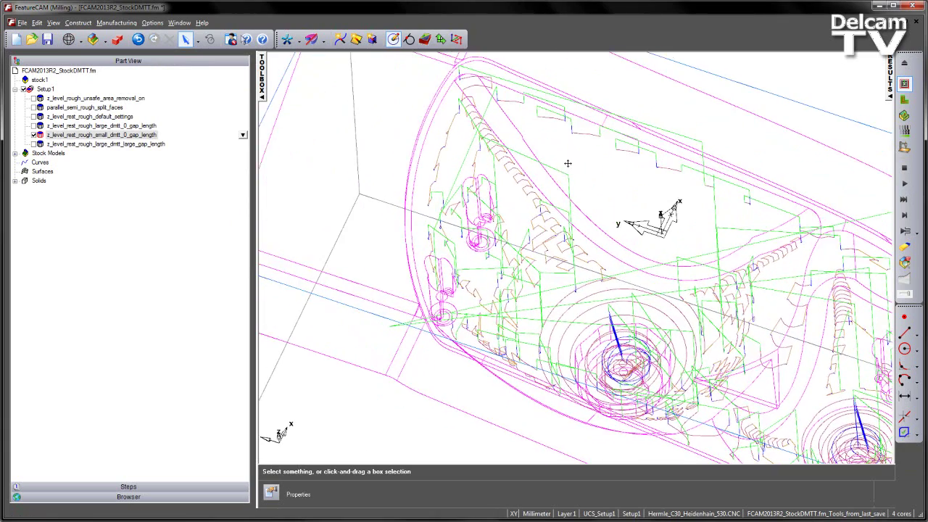
pyautogui.scroll(2, 538, 148)
pyautogui.moveTo(557, 169); pyautogui.dragTo(482, 125, button='middle')
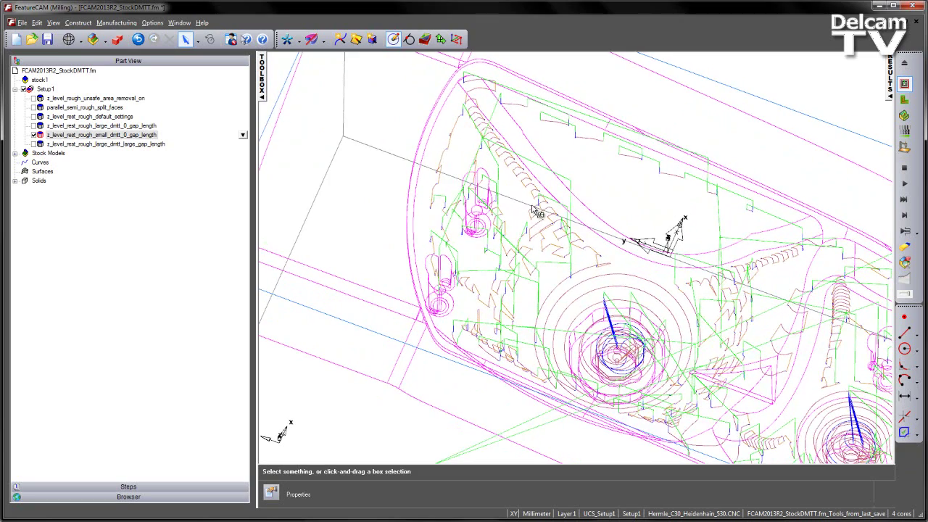
pyautogui.moveTo(485, 329); pyautogui.dragTo(489, 290, button='middle')
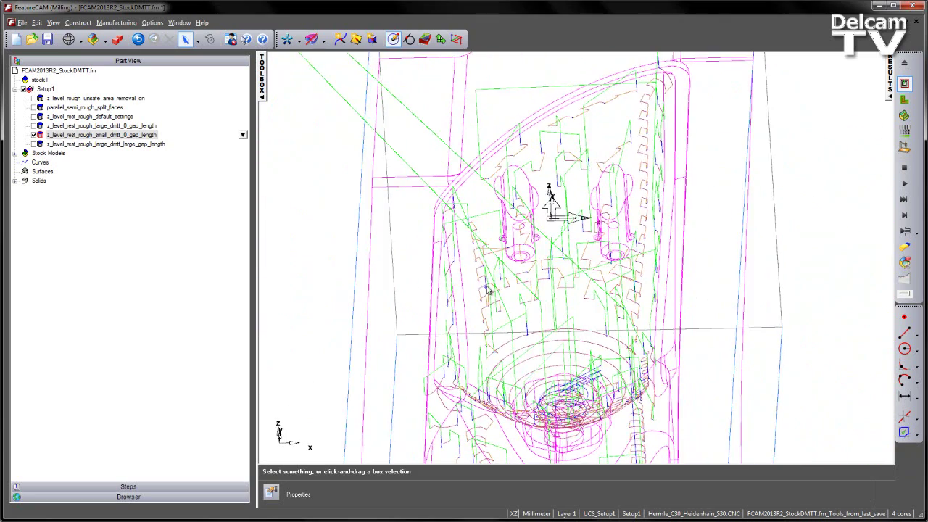
pyautogui.moveTo(460, 320); pyautogui.dragTo(773, 260, button='middle')
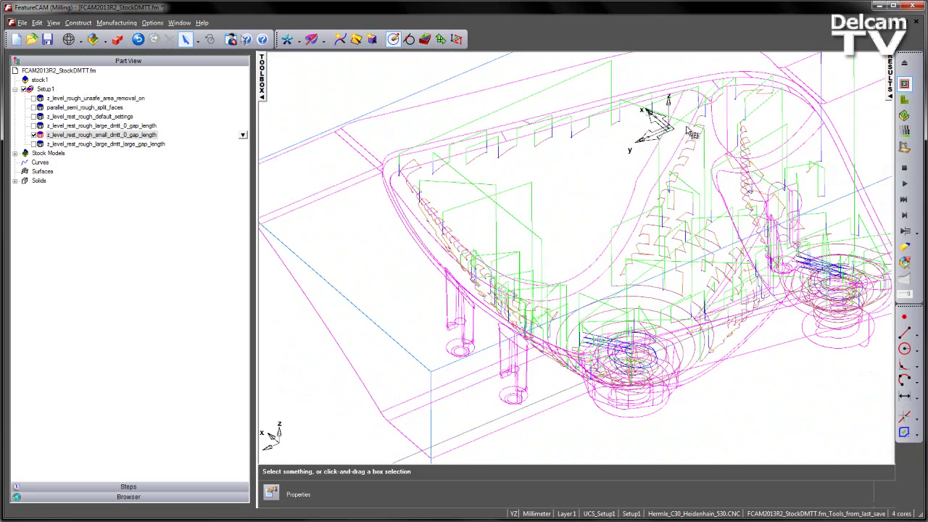
pyautogui.moveTo(688, 248); pyautogui.dragTo(518, 172, button='middle')
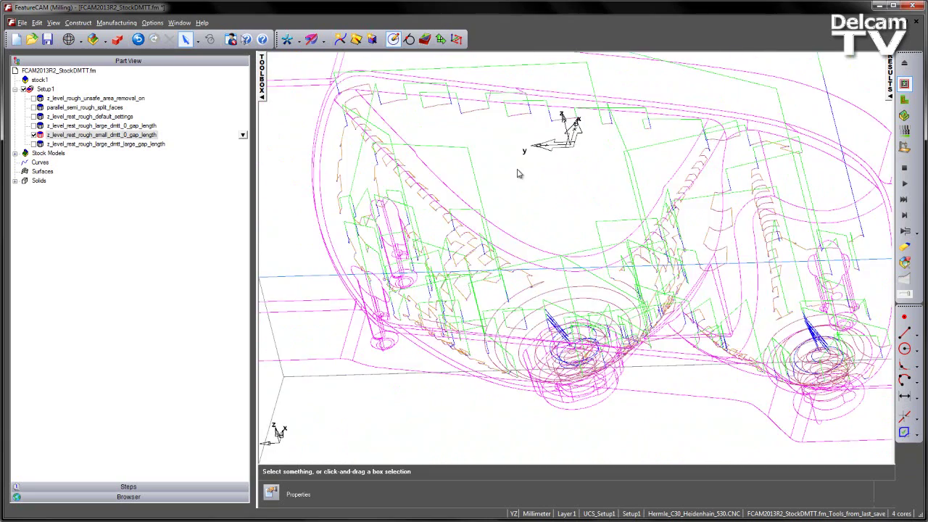
pyautogui.moveTo(658, 172); pyautogui.dragTo(635, 238, button='middle')
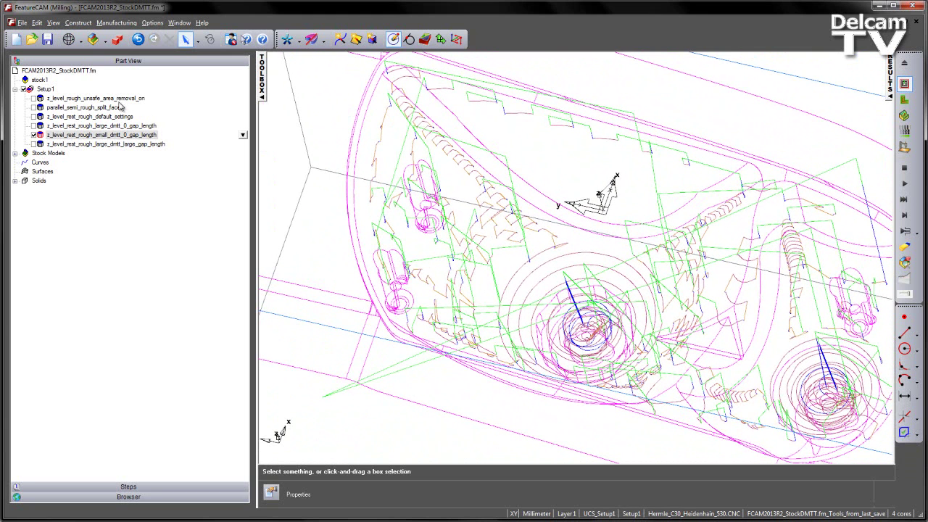
# Inspect the tool mapping and tool life data for endmillBM2000:4long, and cancel both dialogs without changes
pyautogui.click(116, 22)
pyautogui.click(129, 34)
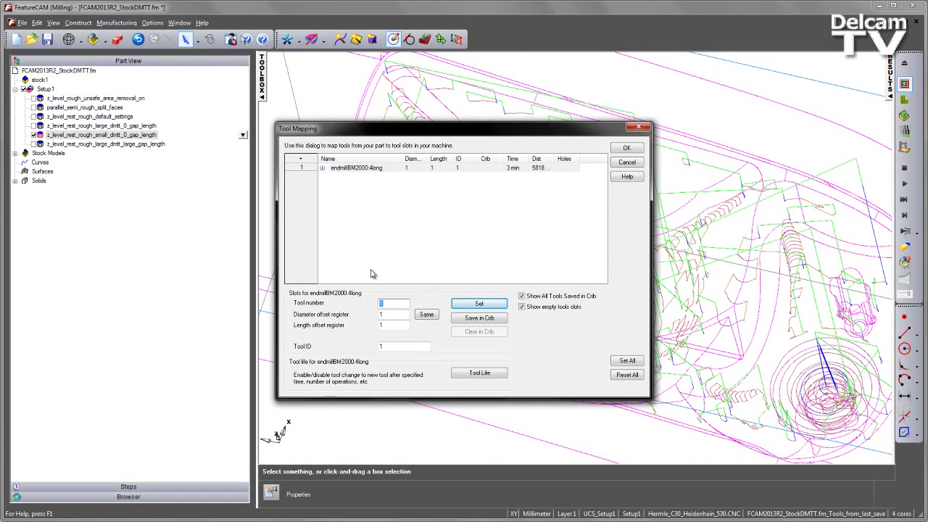
pyautogui.click(322, 168)
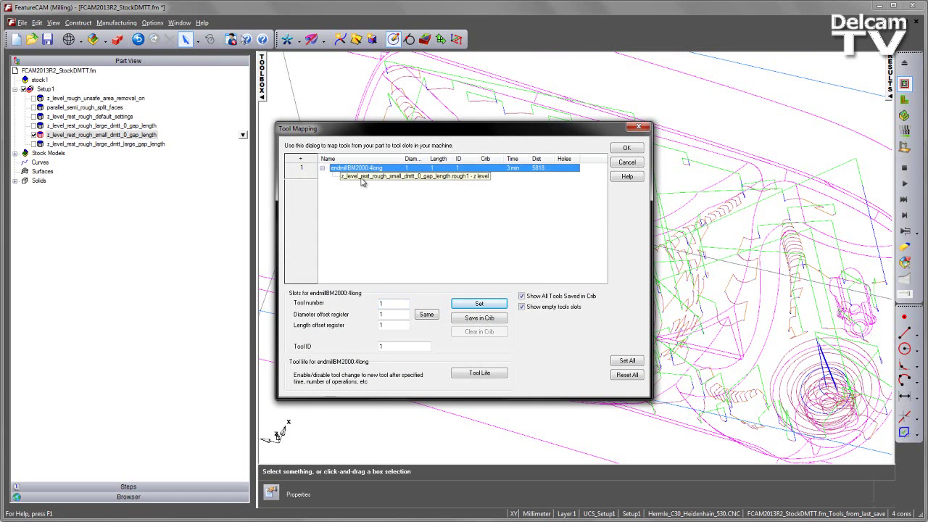
pyautogui.click(363, 178)
pyautogui.click(396, 219)
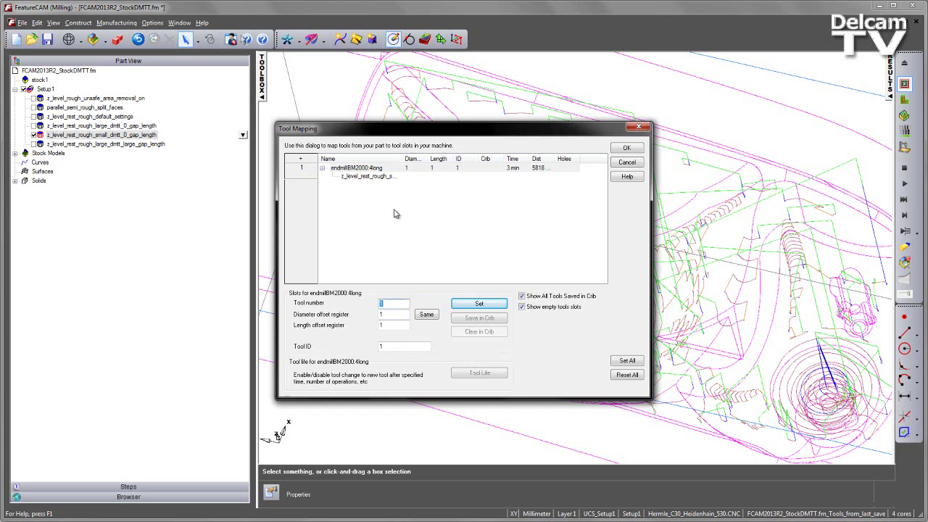
pyautogui.click(471, 373)
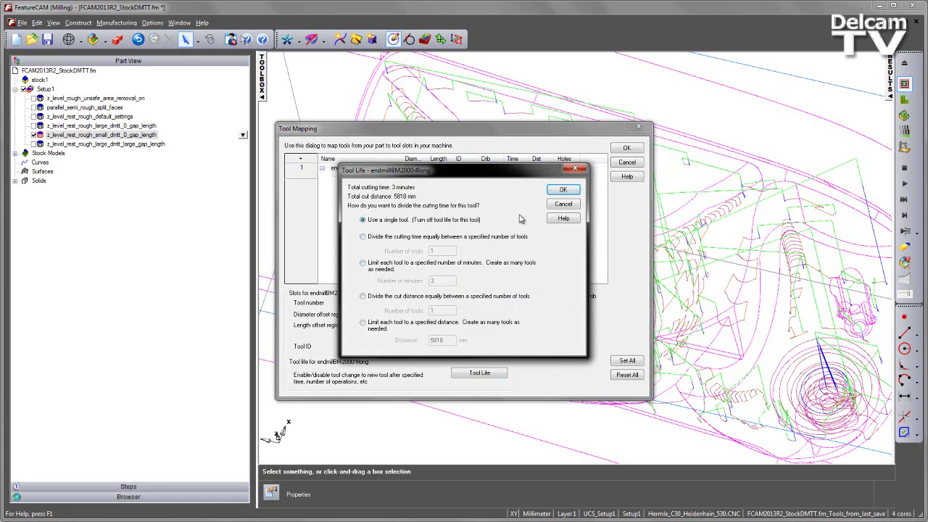
pyautogui.click(562, 205)
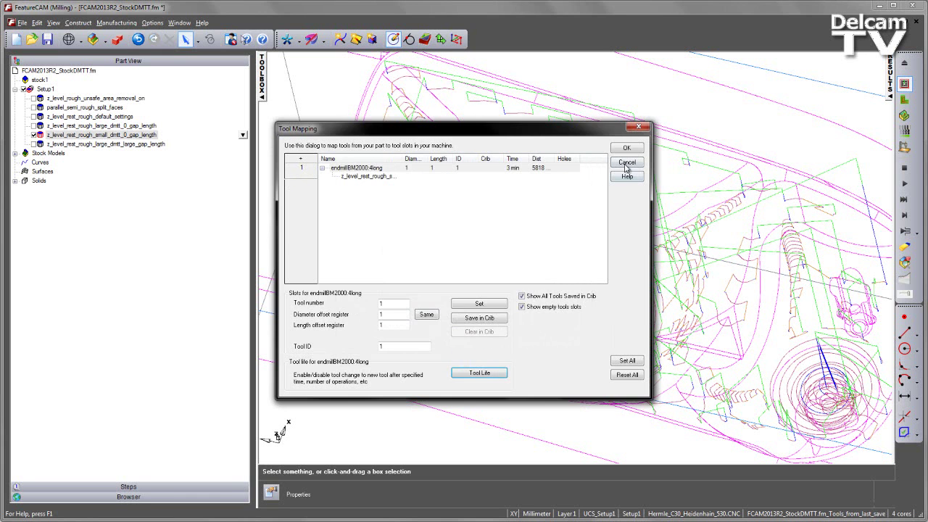
pyautogui.click(626, 162)
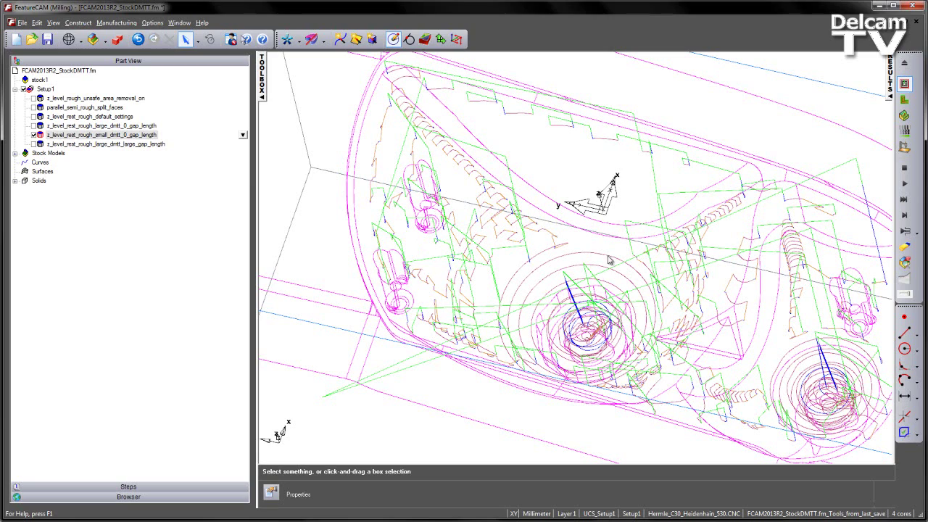
# Activate the z_level_rough_unsafe_area_removal_on and parallel_semi_rough_split_faces features alongside the small-threshold rest roughing feature
pyautogui.moveTo(584, 269); pyautogui.dragTo(635, 260, button='middle')
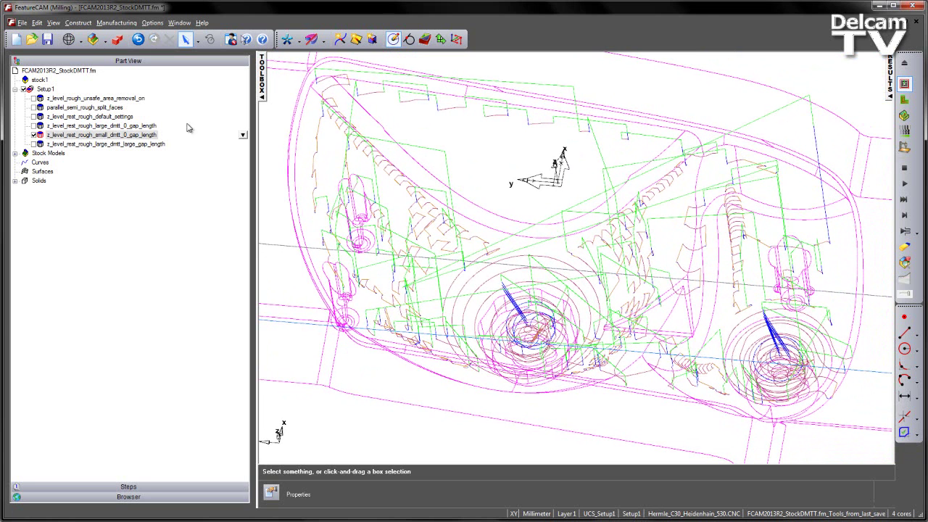
pyautogui.click(35, 99)
pyautogui.click(35, 108)
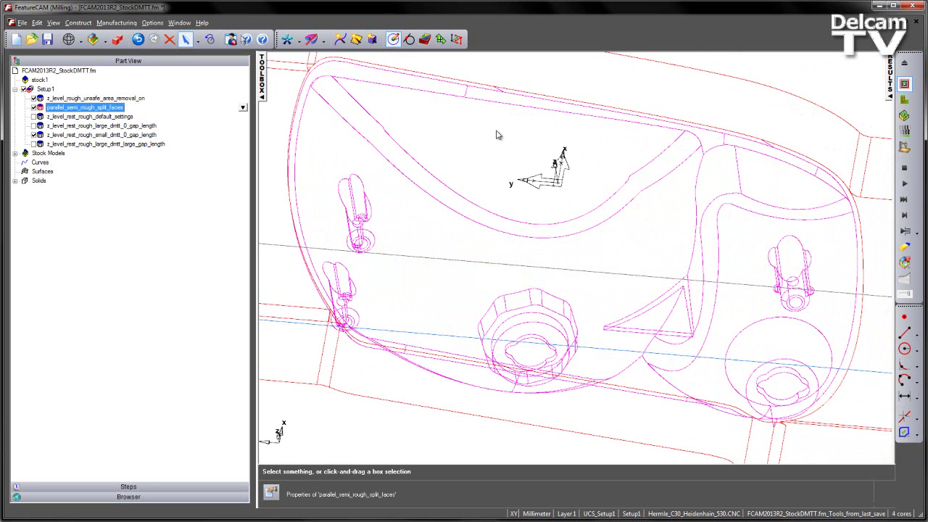
# Run a 3D simulation of the three active features, examine the machined headlamp cavity up close and stop the simulation
pyautogui.click(904, 116)
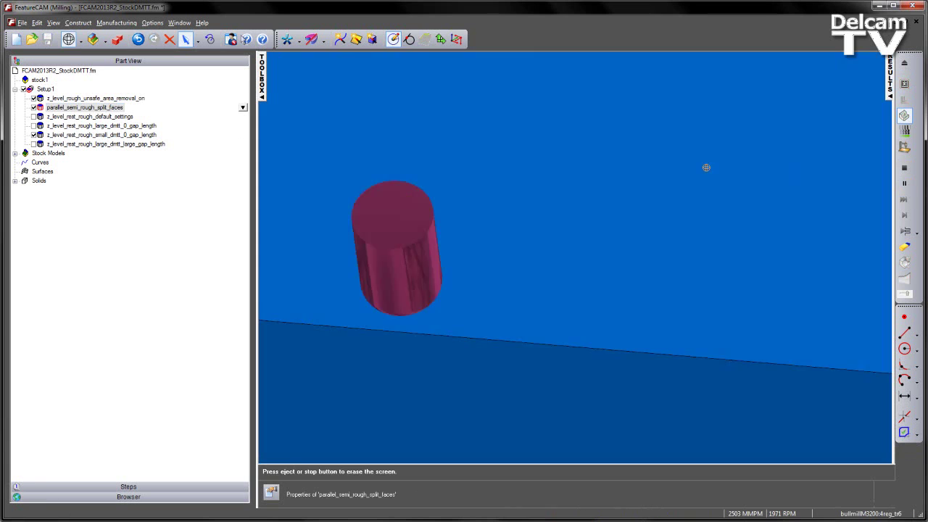
pyautogui.scroll(-5, 573, 171)
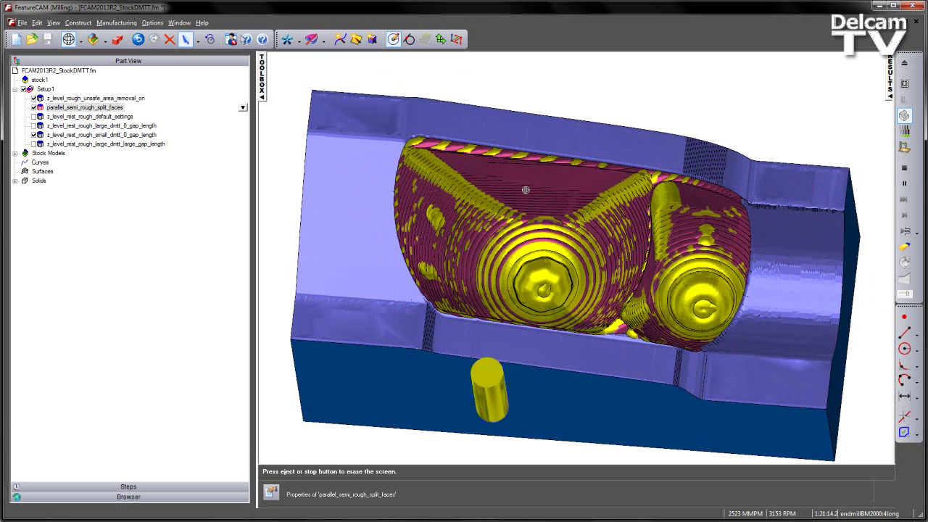
pyautogui.scroll(5, 525, 190)
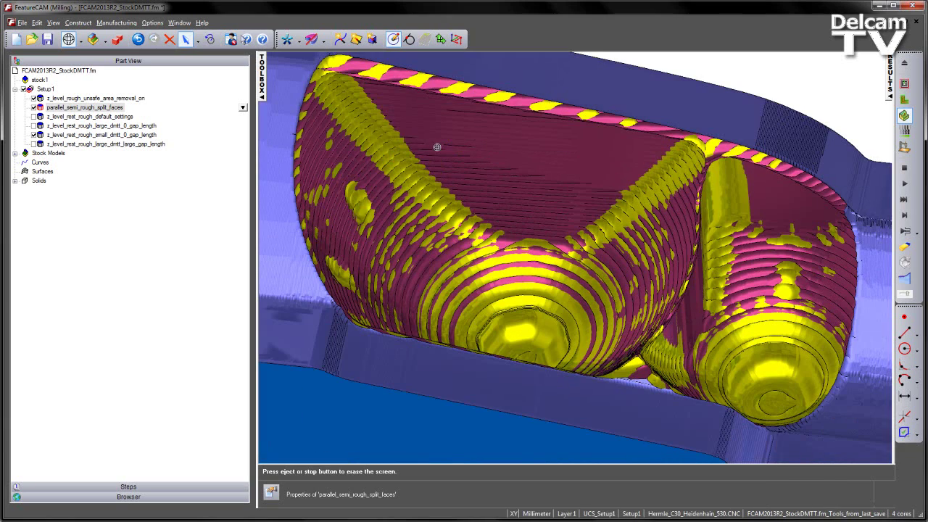
pyautogui.moveTo(737, 356); pyautogui.dragTo(481, 267, button='middle')
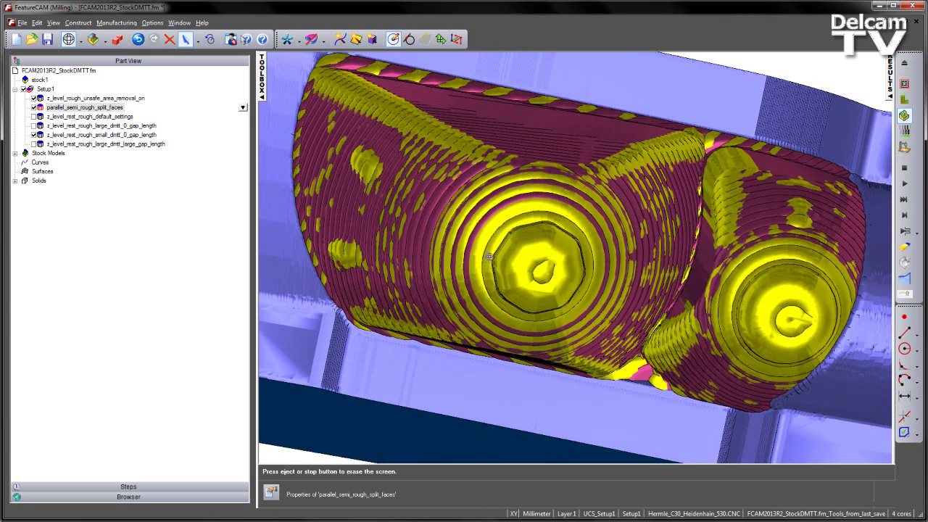
pyautogui.click(904, 168)
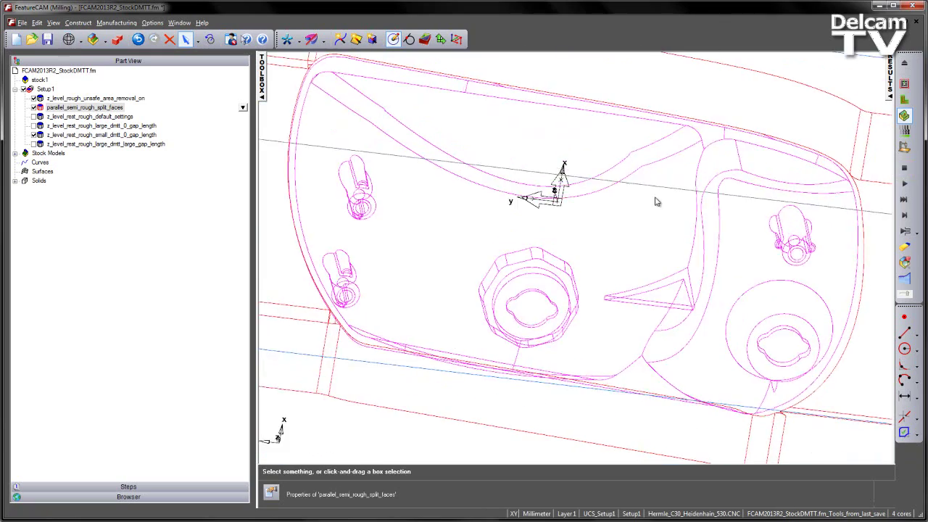
# Make z_level_rest_rough_large_dmtt_large_gap_length the only active feature by deactivating the small-threshold, parallel semi-rough and z level rough features
pyautogui.click(34, 135)
pyautogui.click(34, 144)
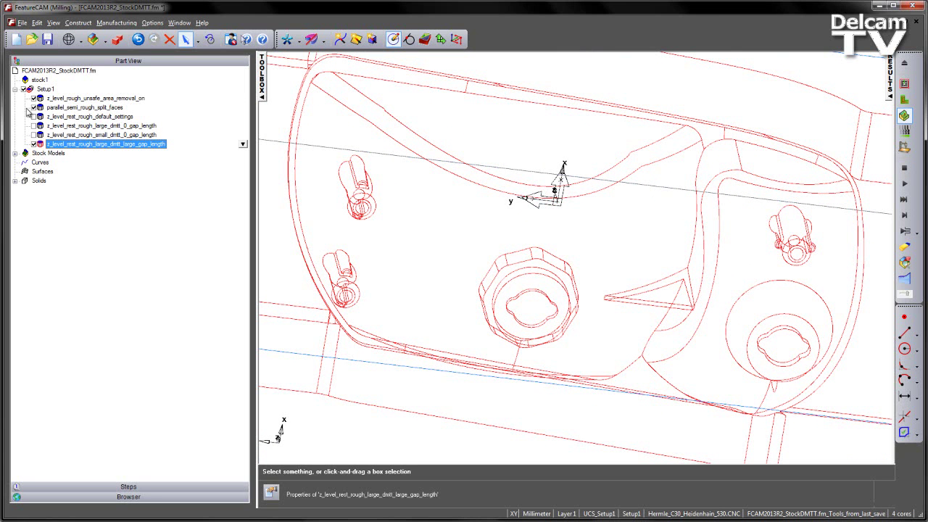
pyautogui.click(32, 107)
pyautogui.click(34, 98)
# Inspect the stock model settings of the large-threshold, large-gap feature's z level operation, and close its dialogs without changing any values
pyautogui.doubleClick(98, 144)
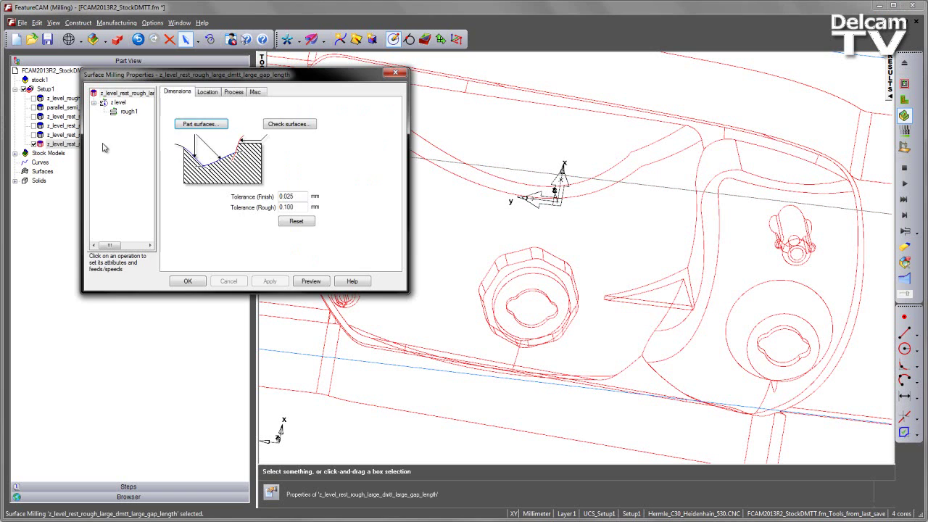
pyautogui.click(118, 102)
pyautogui.click(197, 92)
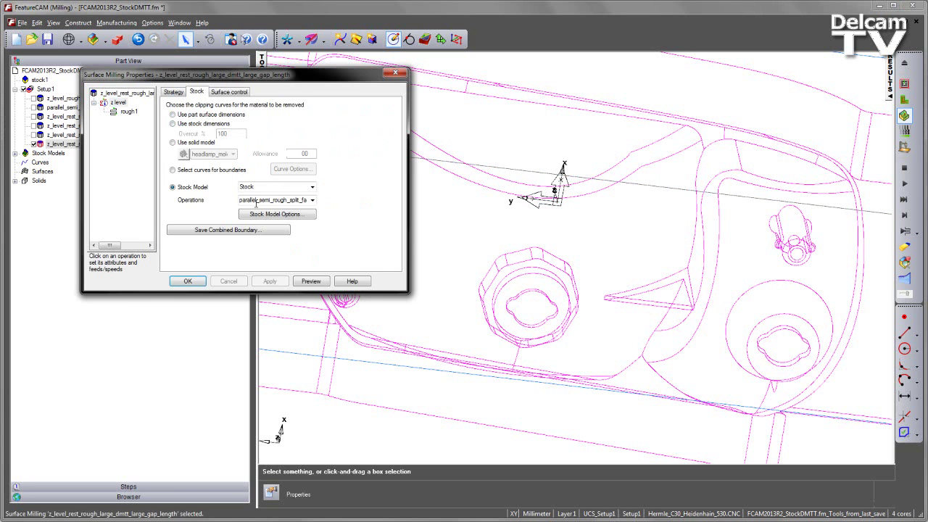
pyautogui.click(282, 216)
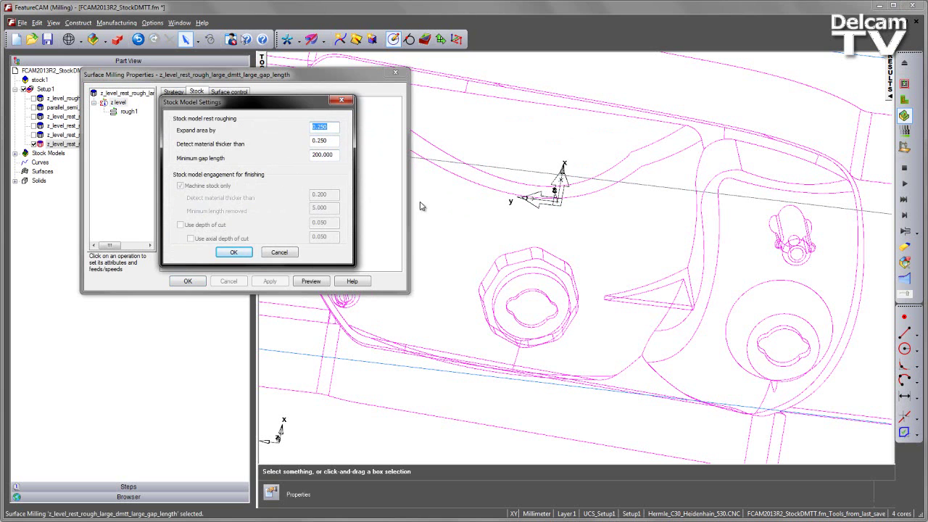
pyautogui.click(279, 252)
pyautogui.click(192, 282)
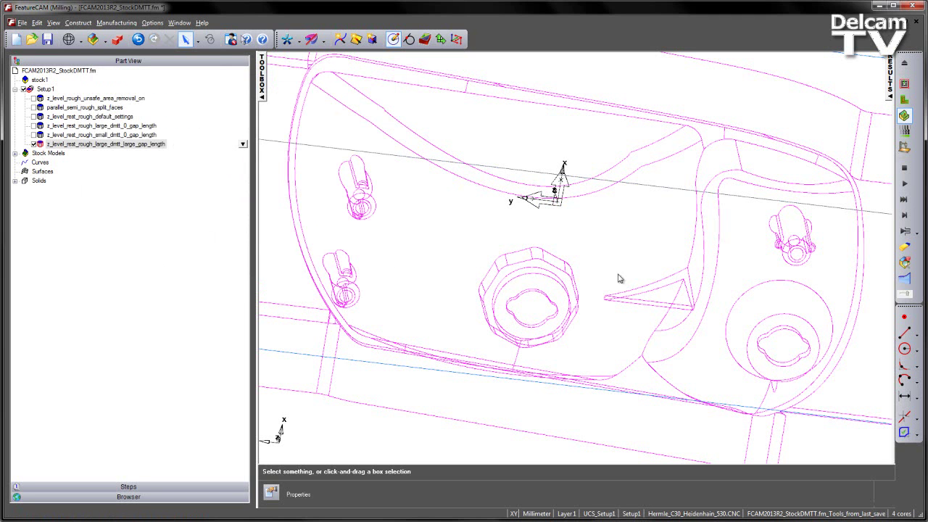
# Simulate the centerline toolpath of the large-gap rest roughing feature and examine its continuous cutting moves from several angles
pyautogui.click(904, 84)
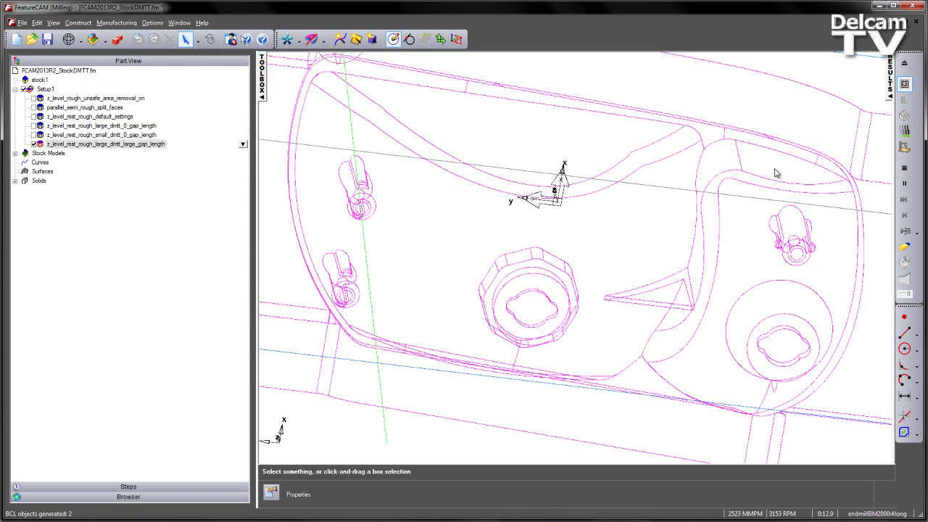
pyautogui.moveTo(555, 198); pyautogui.dragTo(567, 95, button='middle')
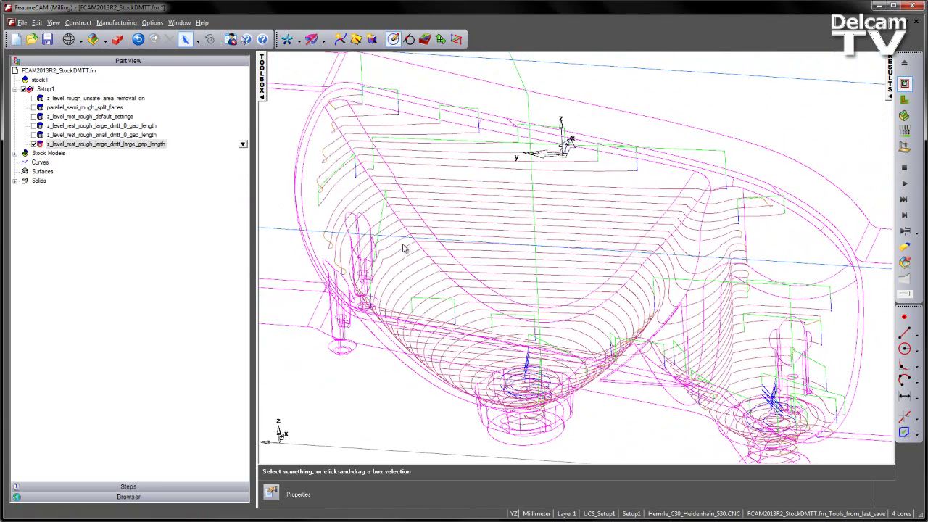
pyautogui.moveTo(588, 298); pyautogui.dragTo(520, 307, button='middle')
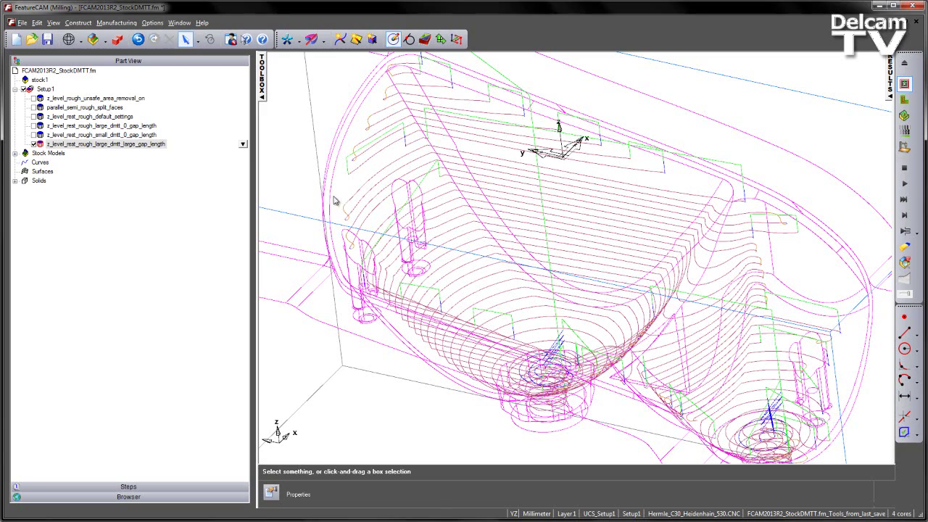
pyautogui.moveTo(556, 212); pyautogui.dragTo(559, 277, button='middle')
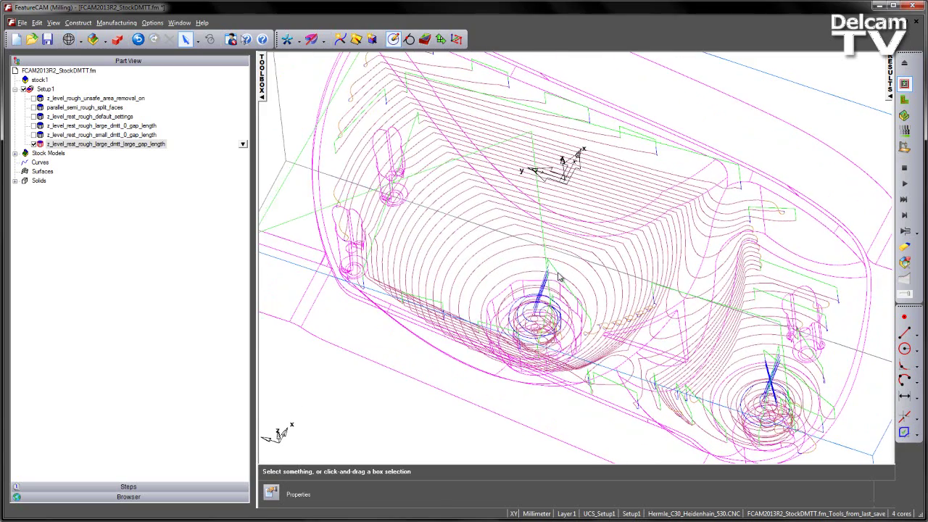
# Inspect the tool mapping and tool life data for the large-gap toolpath's end mill, and cancel both dialogs without changes
pyautogui.click(116, 22)
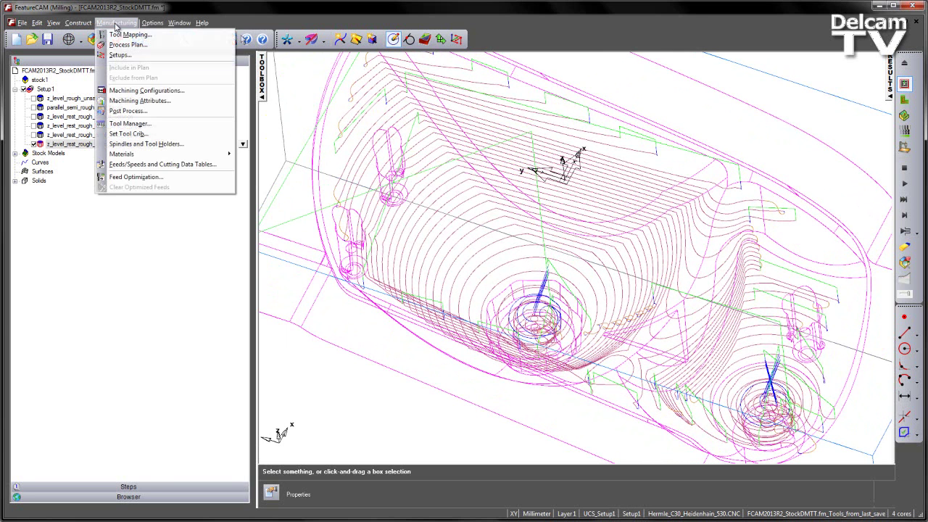
pyautogui.click(134, 33)
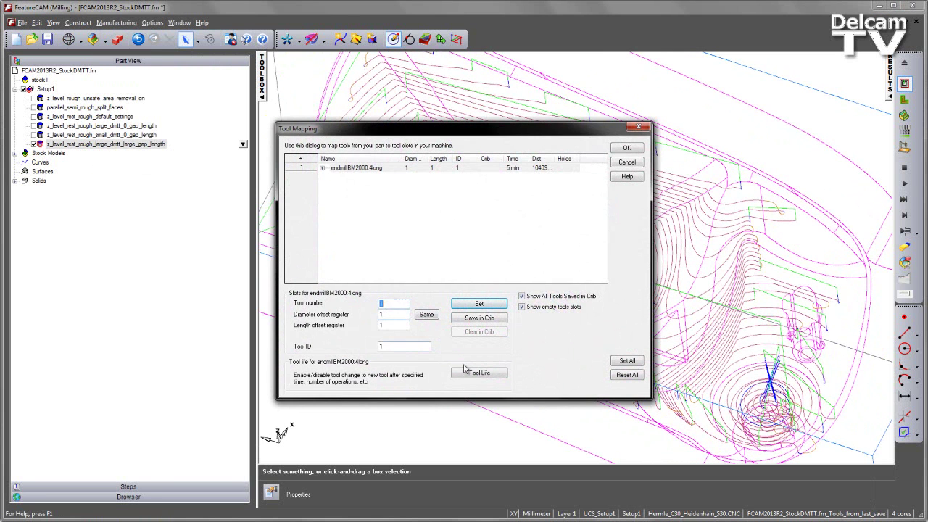
pyautogui.click(478, 372)
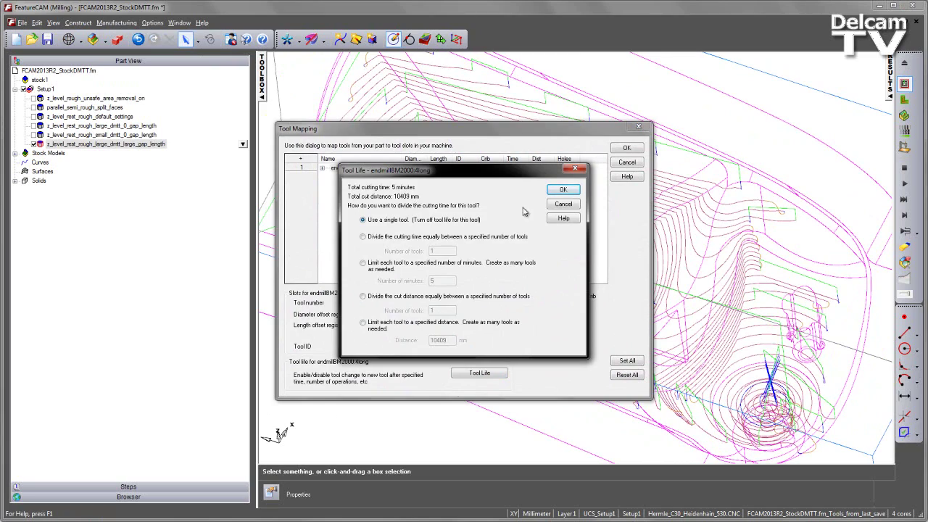
pyautogui.click(563, 206)
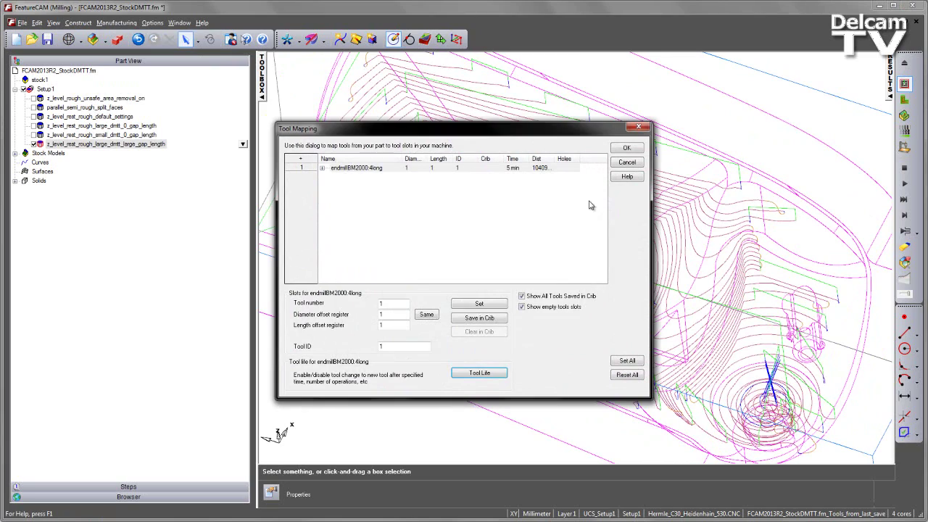
pyautogui.click(626, 162)
# Switch to 3D simulation and activate z_level_rough_unsafe_area_removal_on and parallel_semi_rough_split_faces alongside the large-gap rest roughing feature
pyautogui.moveTo(626, 162); pyautogui.dragTo(569, 221, button='middle')
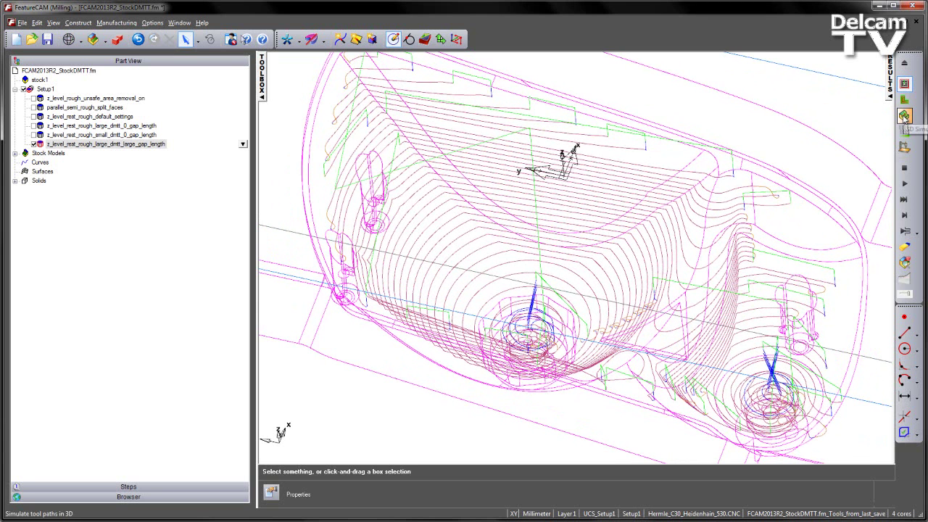
pyautogui.click(904, 117)
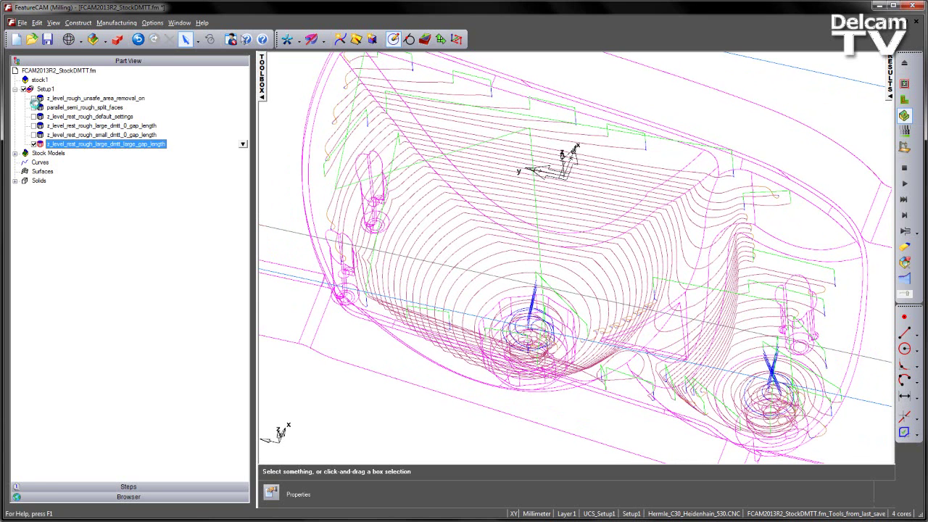
pyautogui.click(54, 107)
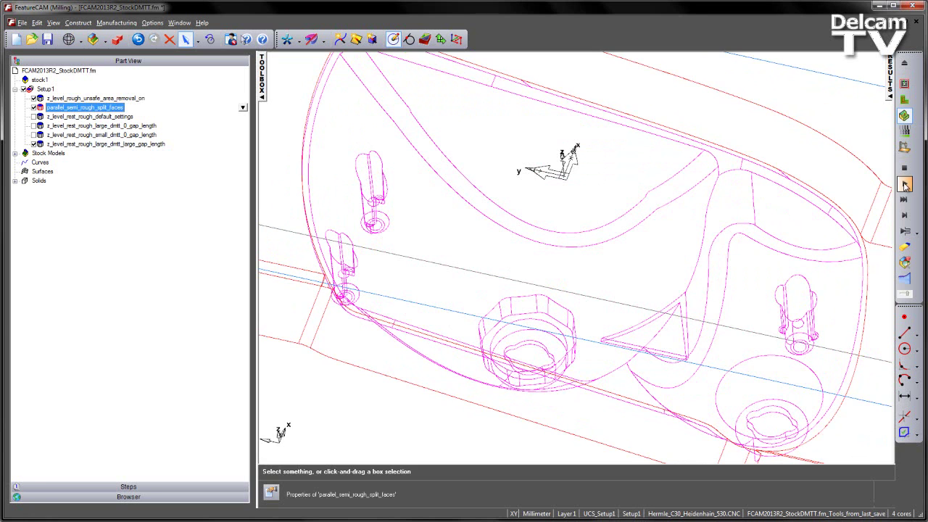
# Run the 3D simulation of the roughing, semi-roughing and large-gap rest roughing features, examine the machined cavity and stop the simulation
pyautogui.click(904, 186)
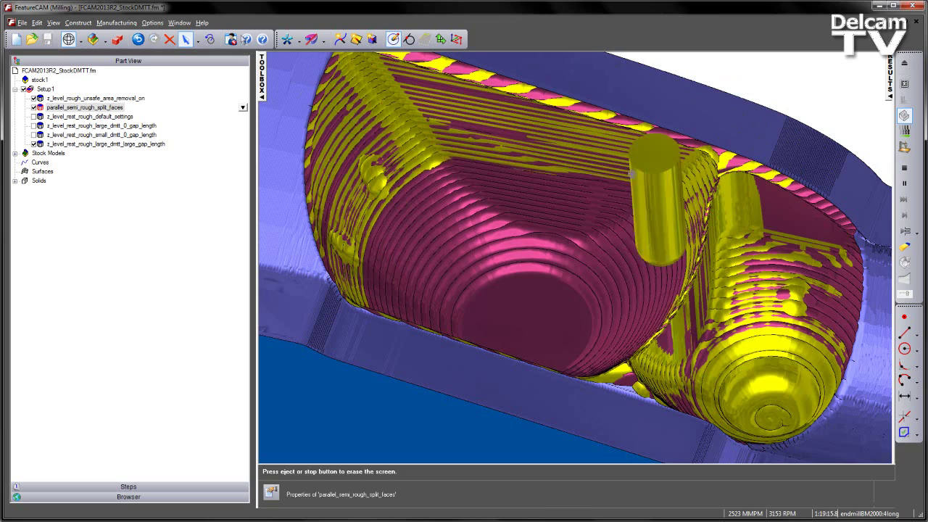
pyautogui.moveTo(565, 156); pyautogui.dragTo(535, 165, button='middle')
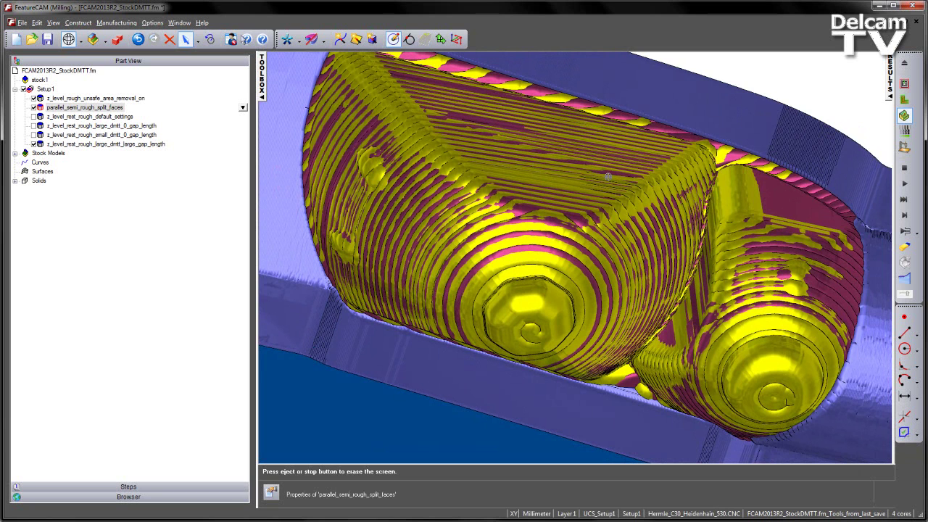
pyautogui.click(904, 168)
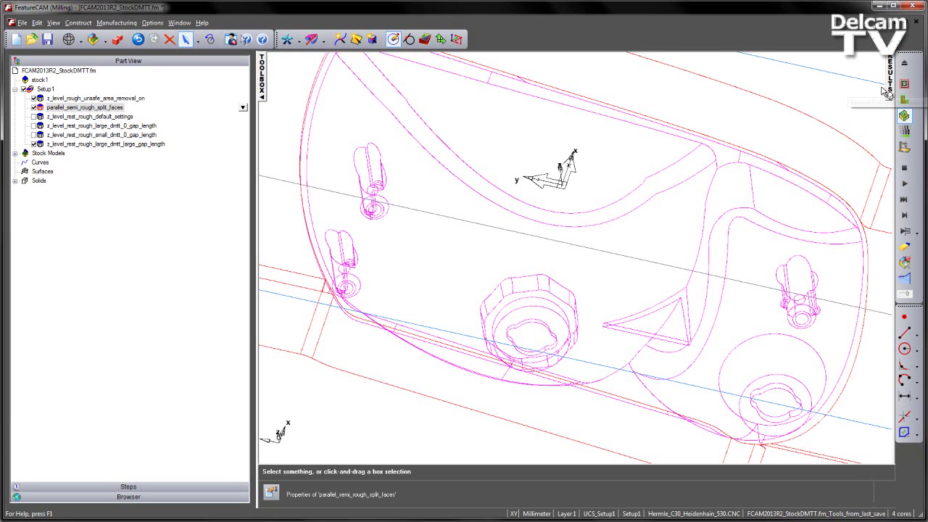
# Deactivate the z level rough and parallel semi-rough features, and activate z_level_rest_rough_default_settings alongside the large-gap rest roughing feature
pyautogui.click(34, 107)
pyautogui.click(33, 98)
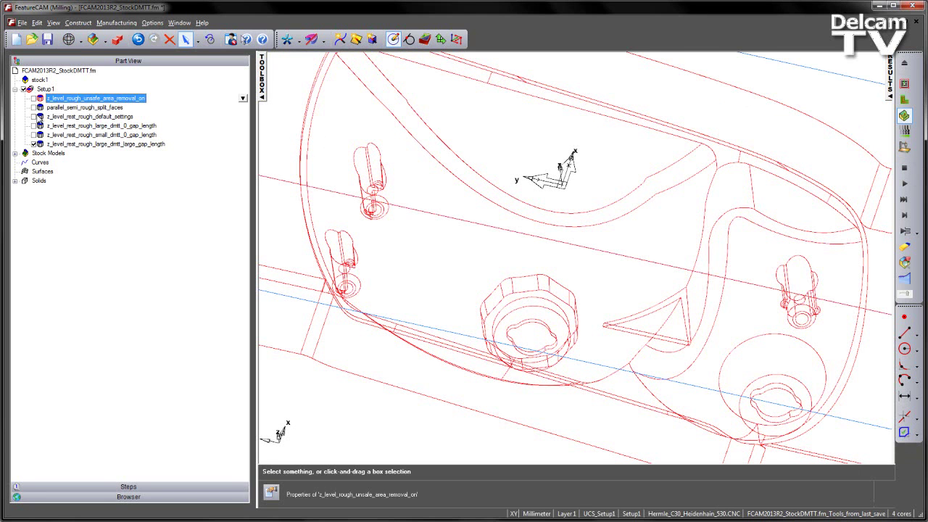
pyautogui.click(34, 116)
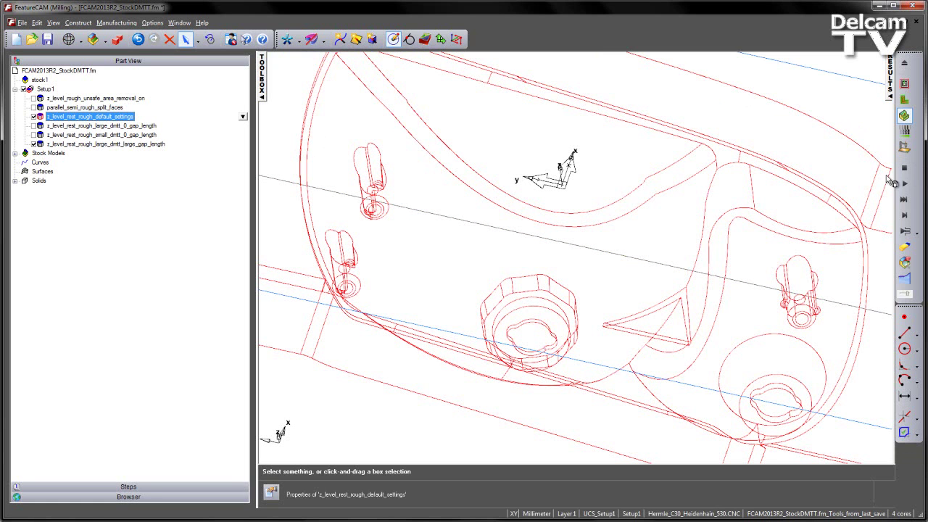
# Simulate the centerline toolpaths of the default and large-gap rest roughing features together and open the operation list
pyautogui.click(904, 84)
pyautogui.click(904, 184)
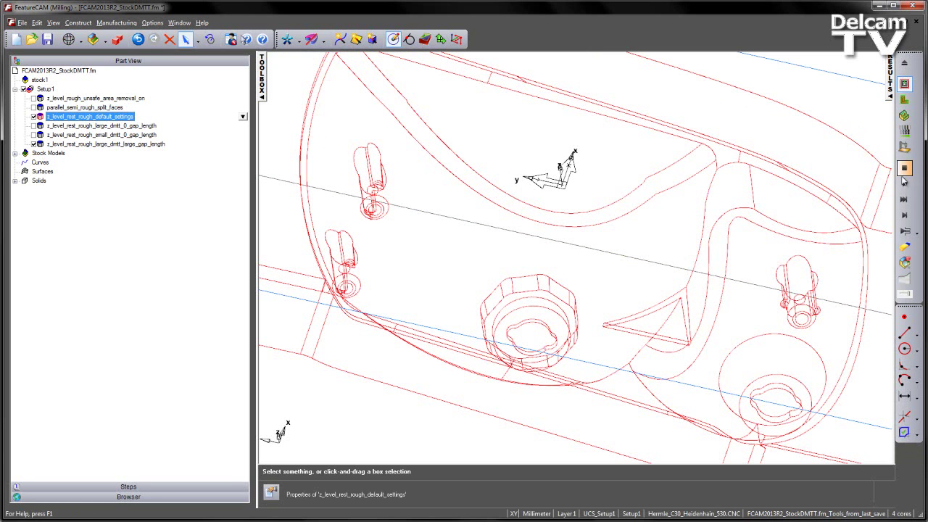
pyautogui.click(890, 87)
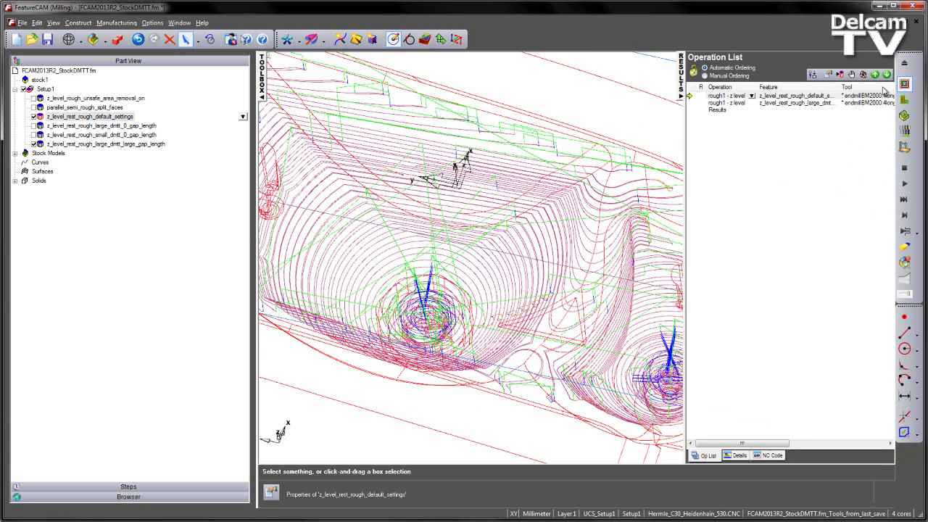
# Compare the default-settings and large-gap toolpaths by alternately selecting their z level rough operations in the operation list
pyautogui.click(727, 95)
pyautogui.click(727, 103)
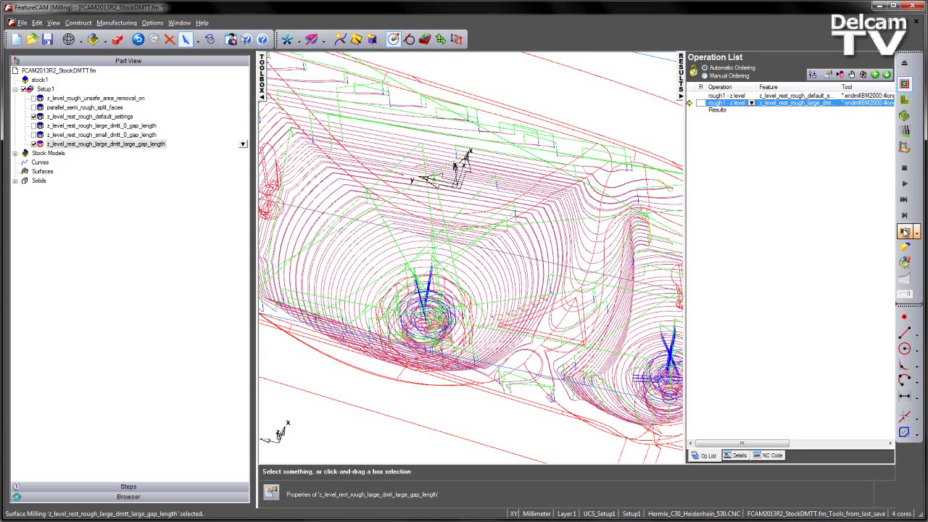
pyautogui.click(727, 96)
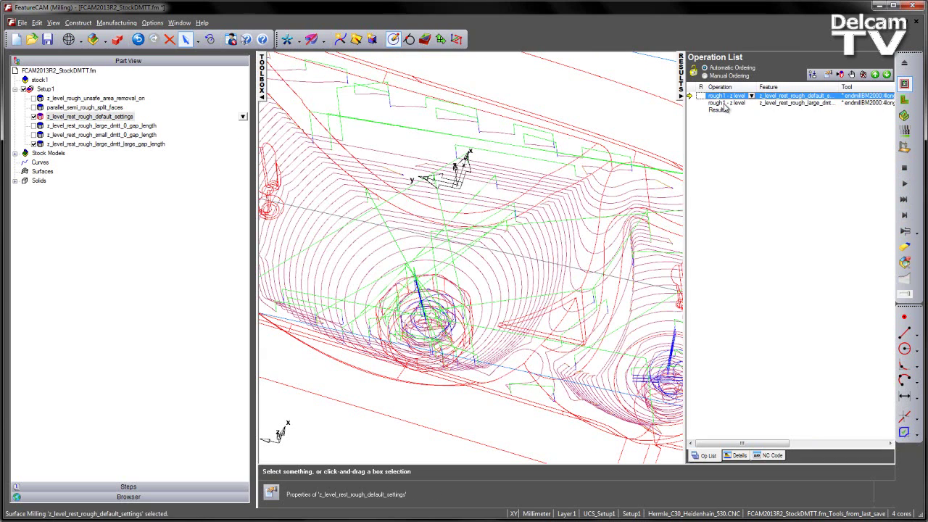
pyautogui.click(726, 103)
pyautogui.click(726, 97)
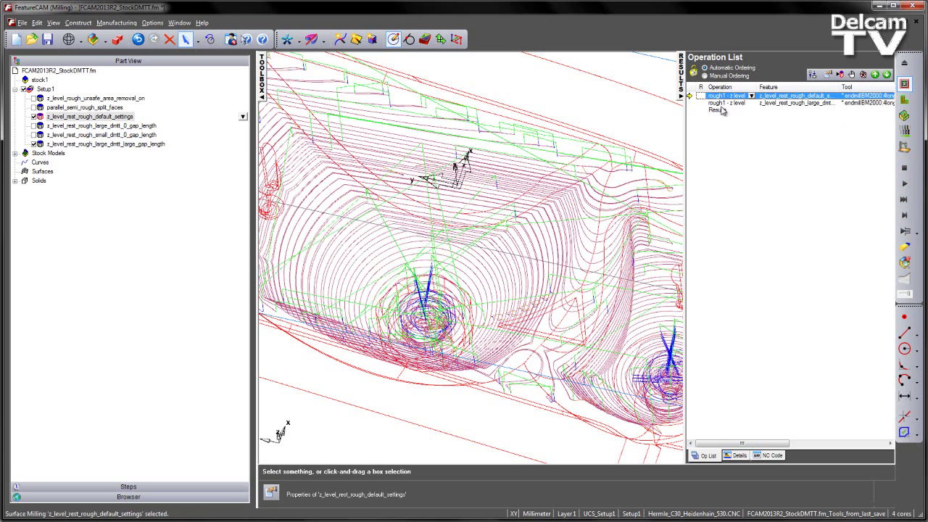
pyautogui.click(722, 110)
pyautogui.click(723, 97)
pyautogui.click(722, 103)
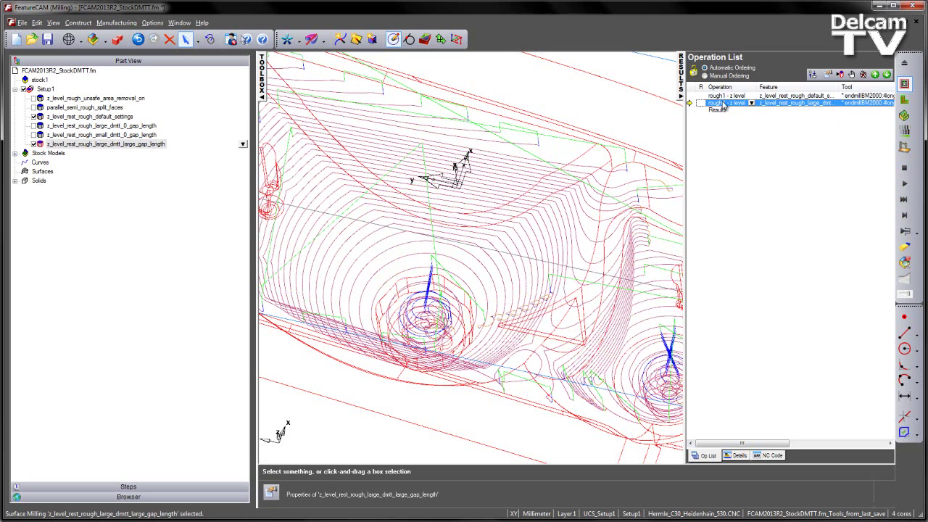
pyautogui.click(722, 96)
pyautogui.click(723, 103)
pyautogui.click(722, 96)
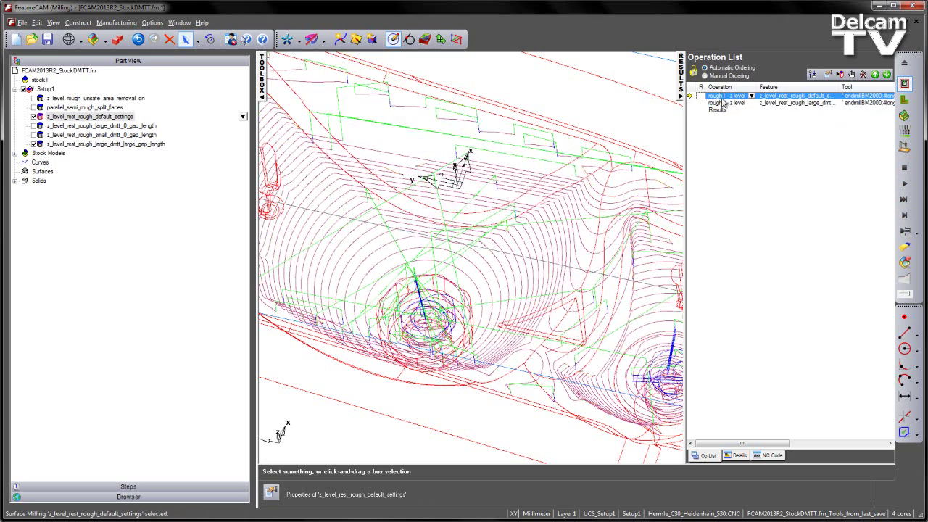
pyautogui.click(722, 103)
pyautogui.click(723, 97)
pyautogui.click(728, 105)
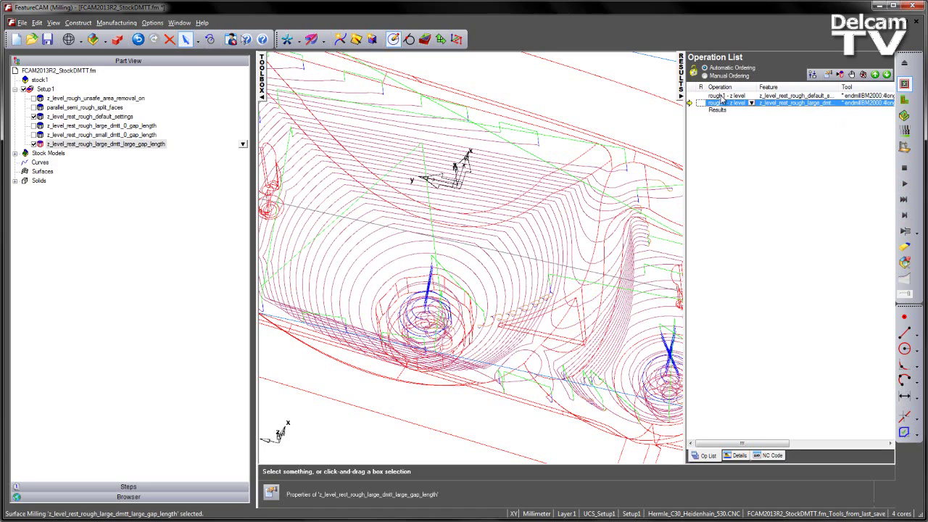